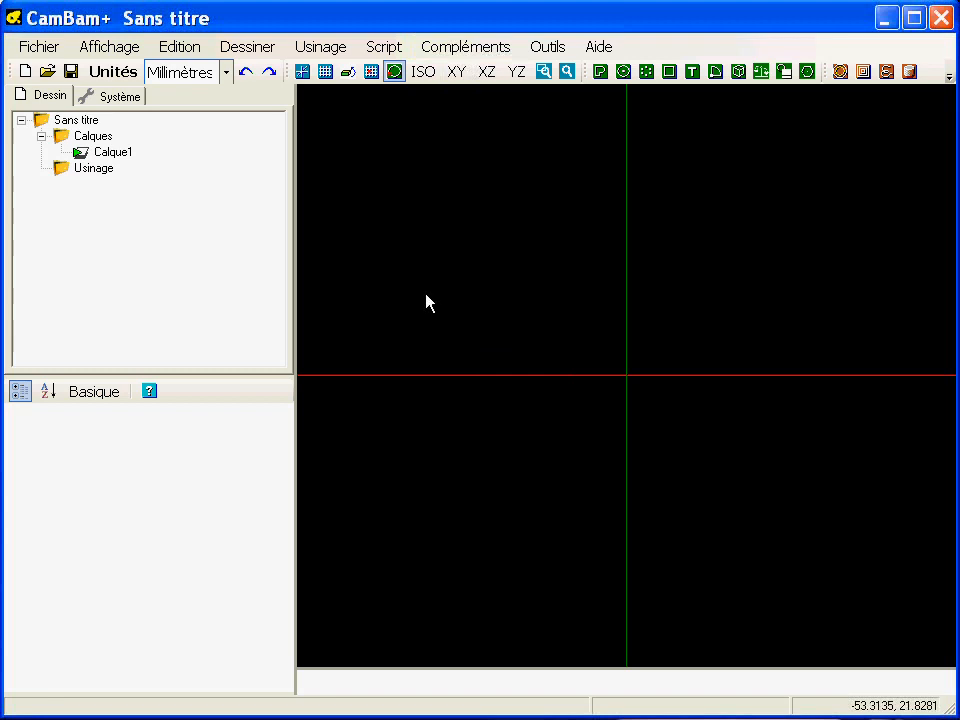
Open the existing part file Pièce2.
{"action": "left_click", "coordinate": [47, 72]}
{"action": "double_click", "coordinate": [440, 127]}
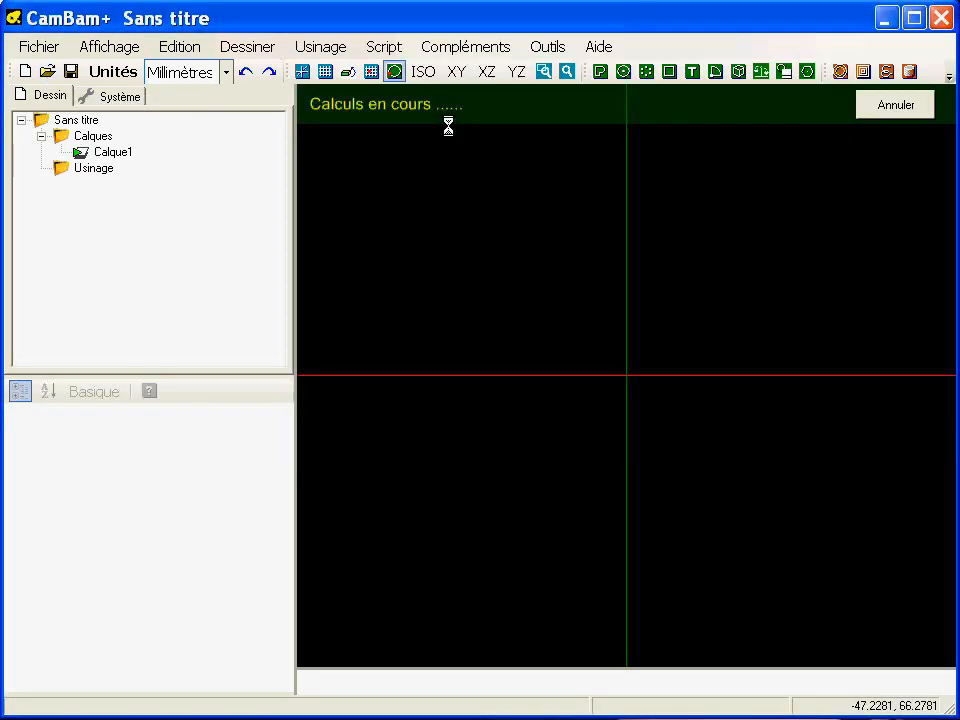
{"action": "scroll", "coordinate": [640, 362], "scroll_direction": "down", "scroll_amount": 2}
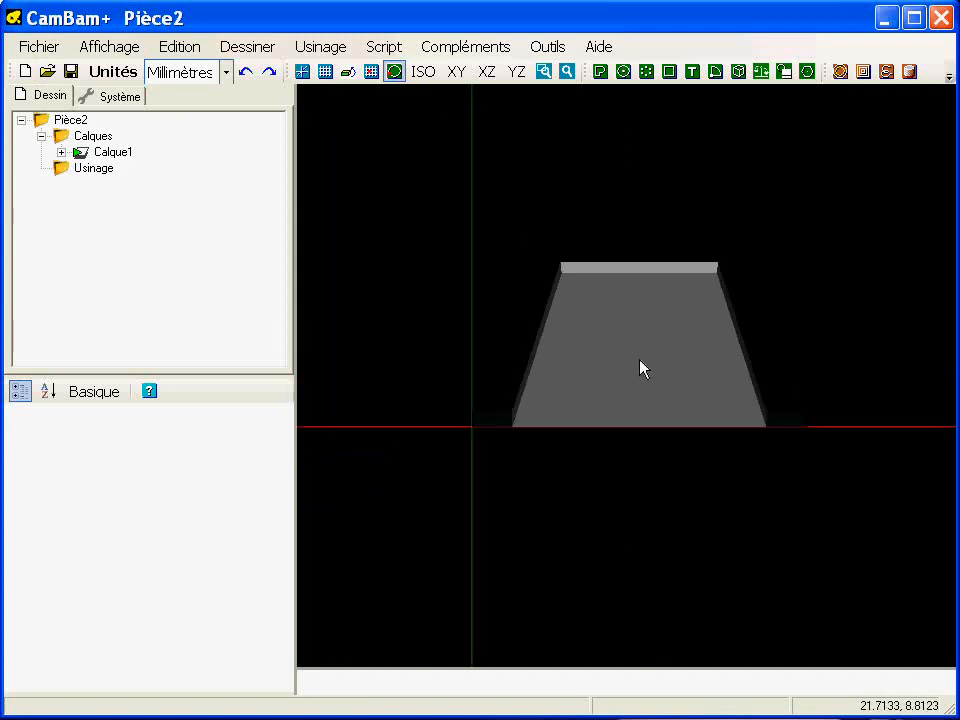
Rotate the imported surface 90° about the X axis, around the origin, to lay the part down along the Y axis.
{"action": "left_click_drag", "start_coordinate": [640, 410], "coordinate": [732, 392], "text": "alt"}
{"action": "left_click_drag", "start_coordinate": [615, 372], "coordinate": [697, 368], "text": "alt"}
{"action": "middle_click_drag", "start_coordinate": [697, 368], "coordinate": [552, 430]}
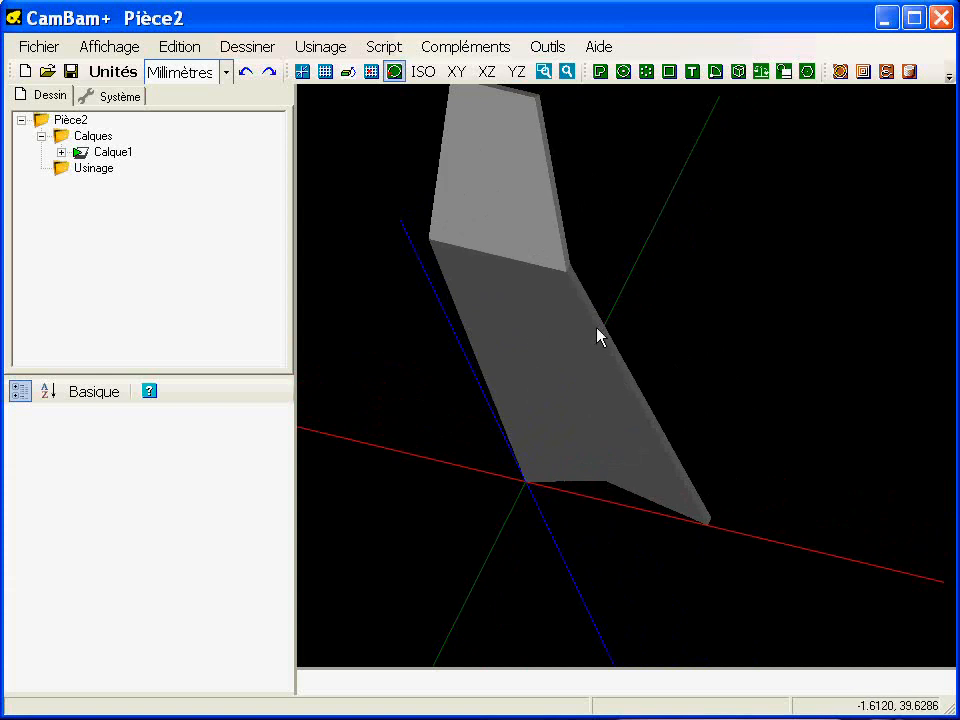
{"action": "left_click", "coordinate": [548, 350]}
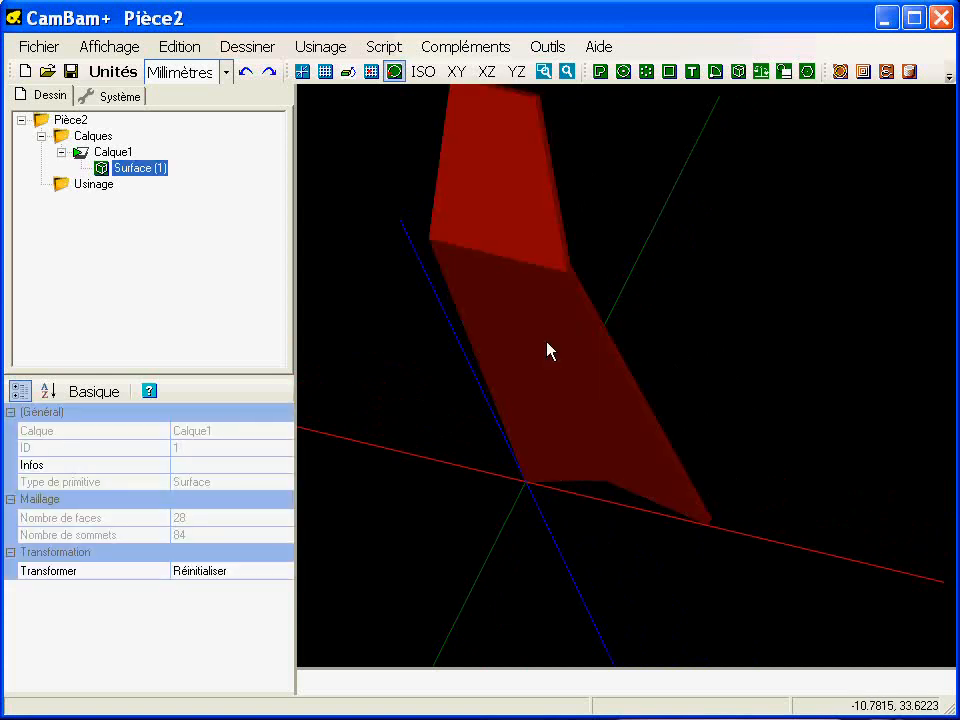
{"action": "key", "text": "ctrl+w"}
{"action": "left_click_drag", "start_coordinate": [770, 154], "coordinate": [170, 378]}
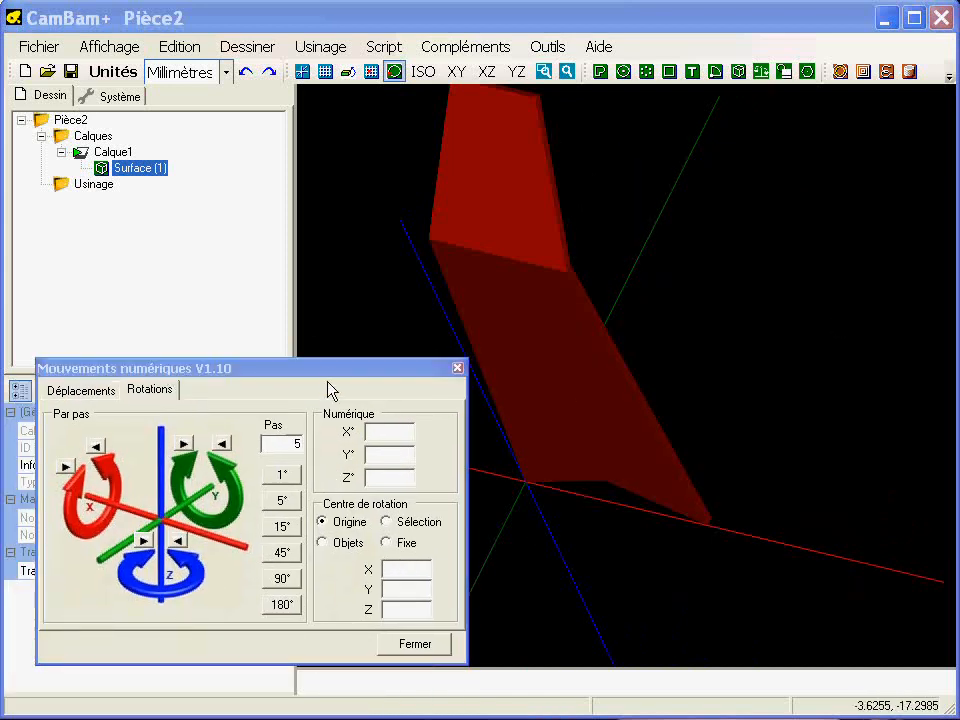
{"action": "left_click_drag", "start_coordinate": [325, 369], "coordinate": [321, 361]}
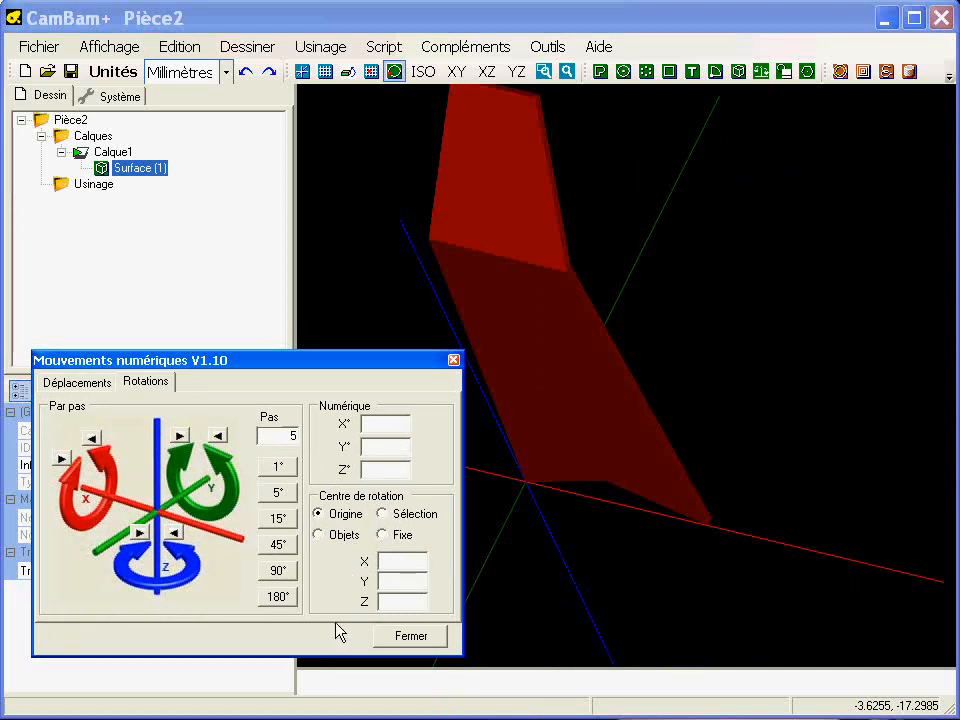
{"action": "left_click", "coordinate": [275, 571]}
{"action": "left_click", "coordinate": [92, 438]}
{"action": "left_click_drag", "start_coordinate": [687, 610], "coordinate": [769, 264], "text": "alt"}
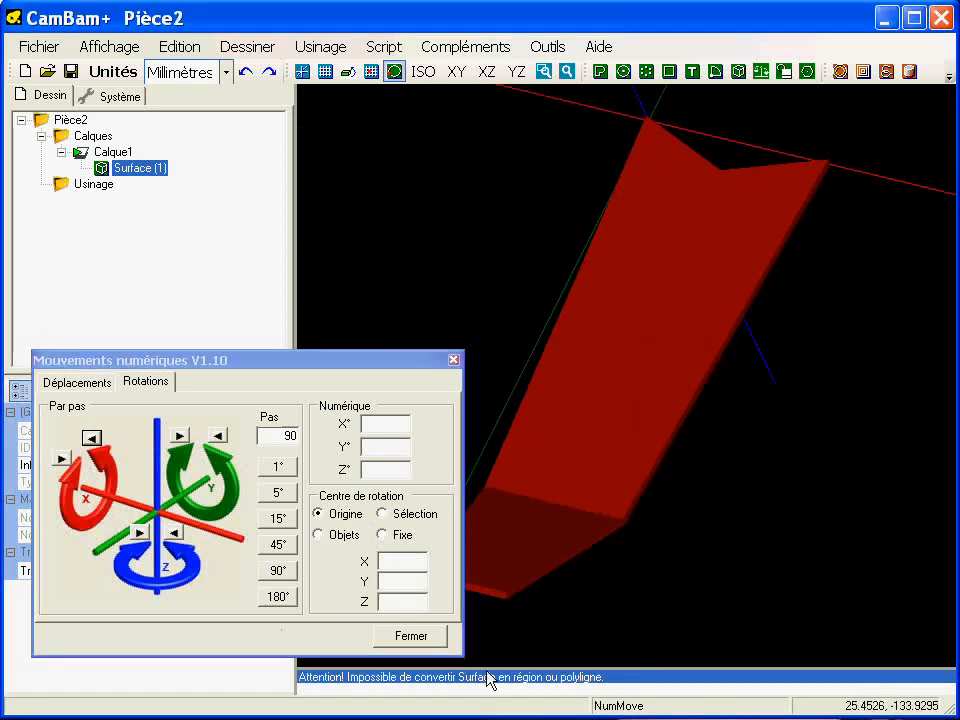
{"action": "left_click", "coordinate": [428, 641]}
Examine the surface's orientation and its bend relative to the axes from several viewing angles.
{"action": "left_click_drag", "start_coordinate": [422, 639], "coordinate": [583, 527], "text": "alt"}
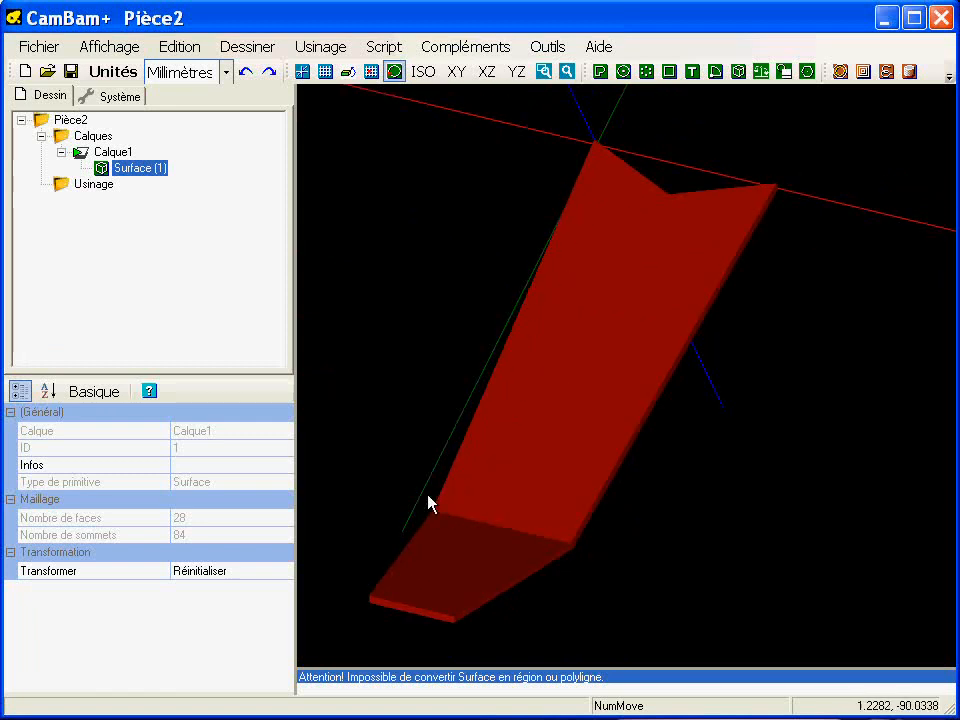
{"action": "left_click_drag", "start_coordinate": [504, 589], "coordinate": [422, 491], "text": "alt"}
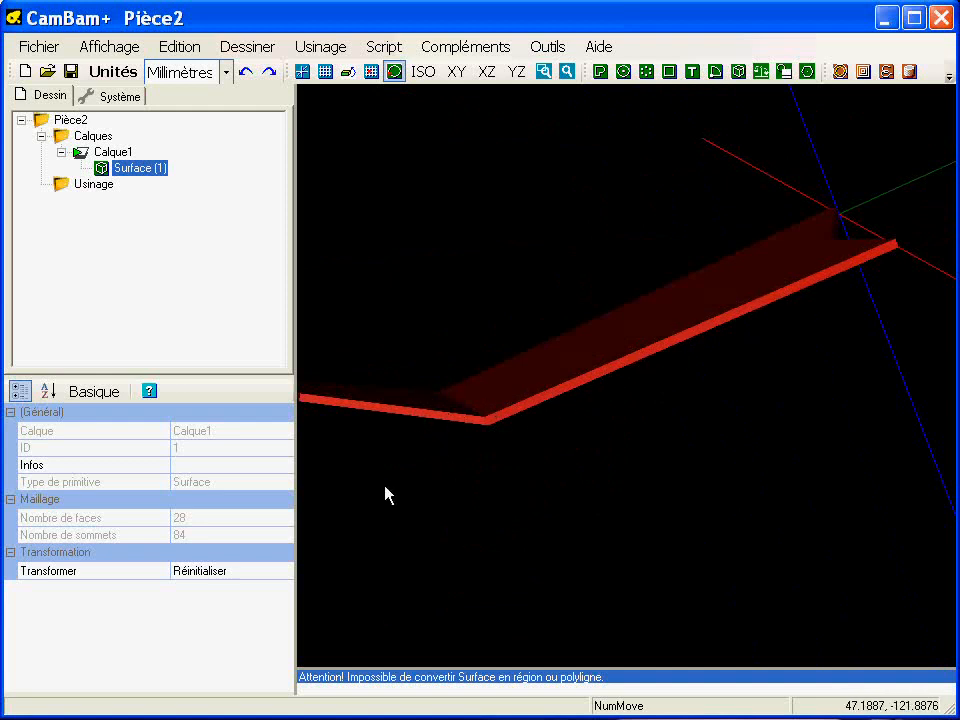
{"action": "left_click_drag", "start_coordinate": [565, 440], "coordinate": [595, 503], "text": "alt"}
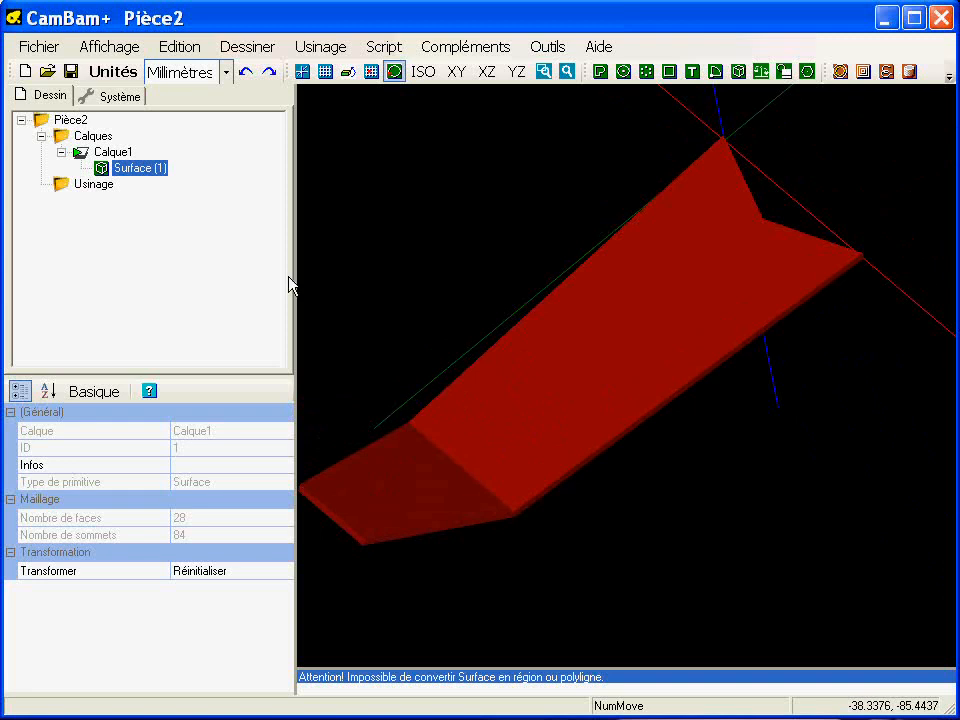
{"action": "left_click_drag", "start_coordinate": [523, 368], "coordinate": [546, 318], "text": "alt"}
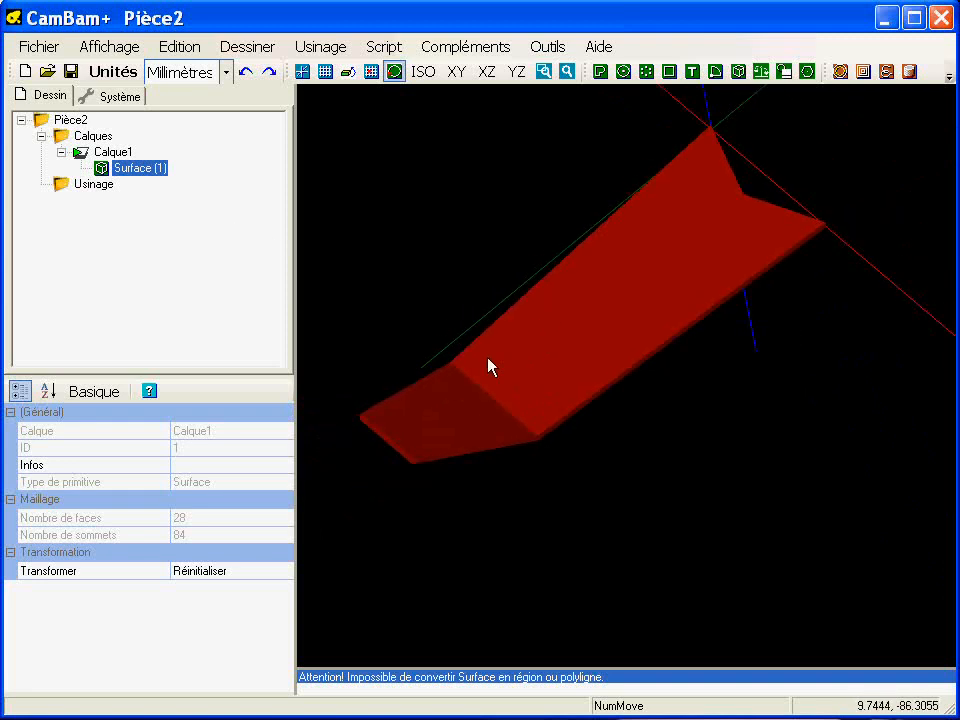
{"action": "left_click", "coordinate": [178, 46]}
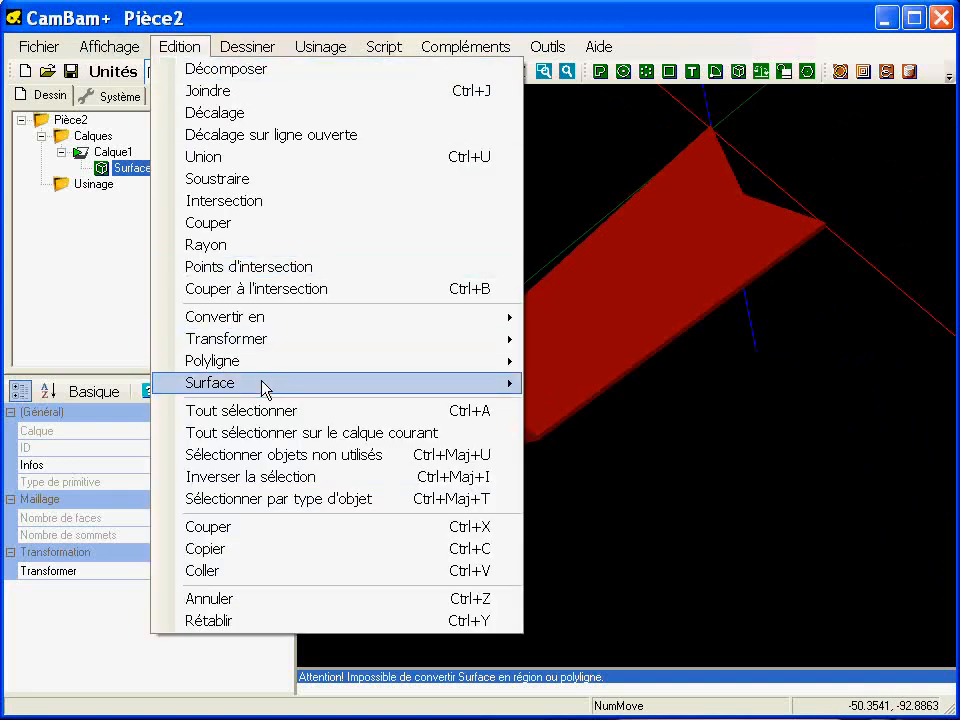
{"action": "mouse_move", "coordinate": [265, 388]}
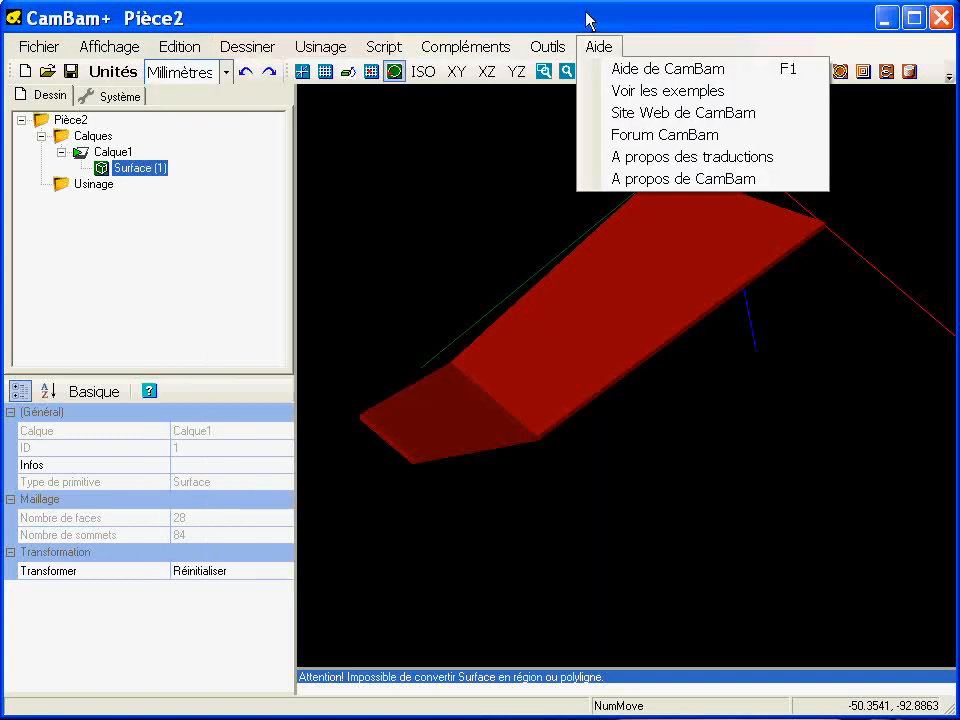
{"action": "left_click", "coordinate": [583, 19]}
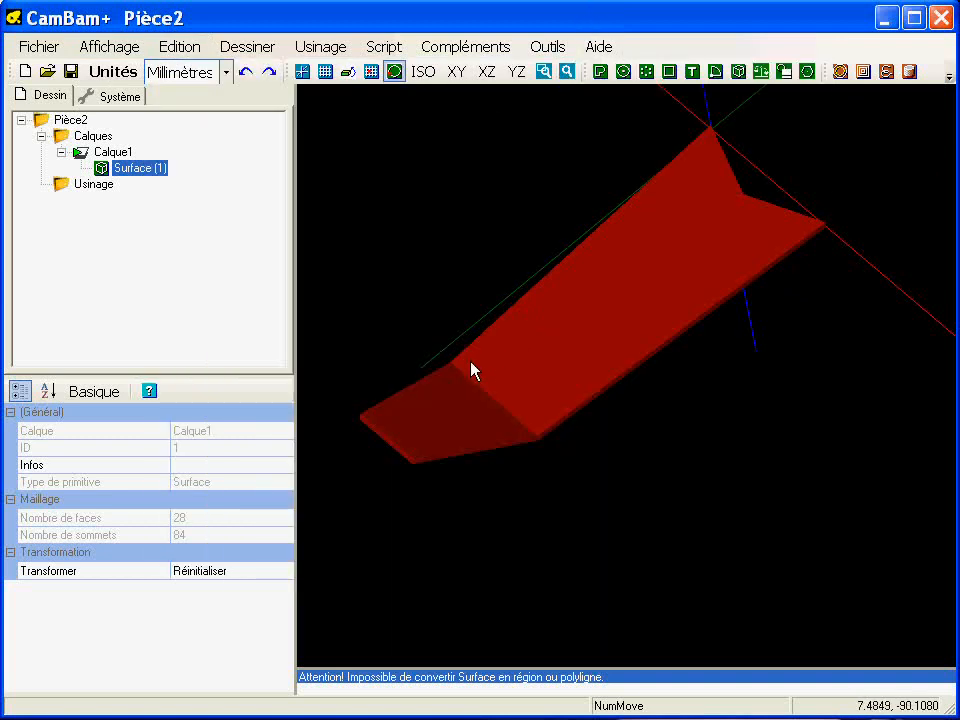
{"action": "left_click_drag", "start_coordinate": [483, 410], "coordinate": [455, 364], "text": "alt"}
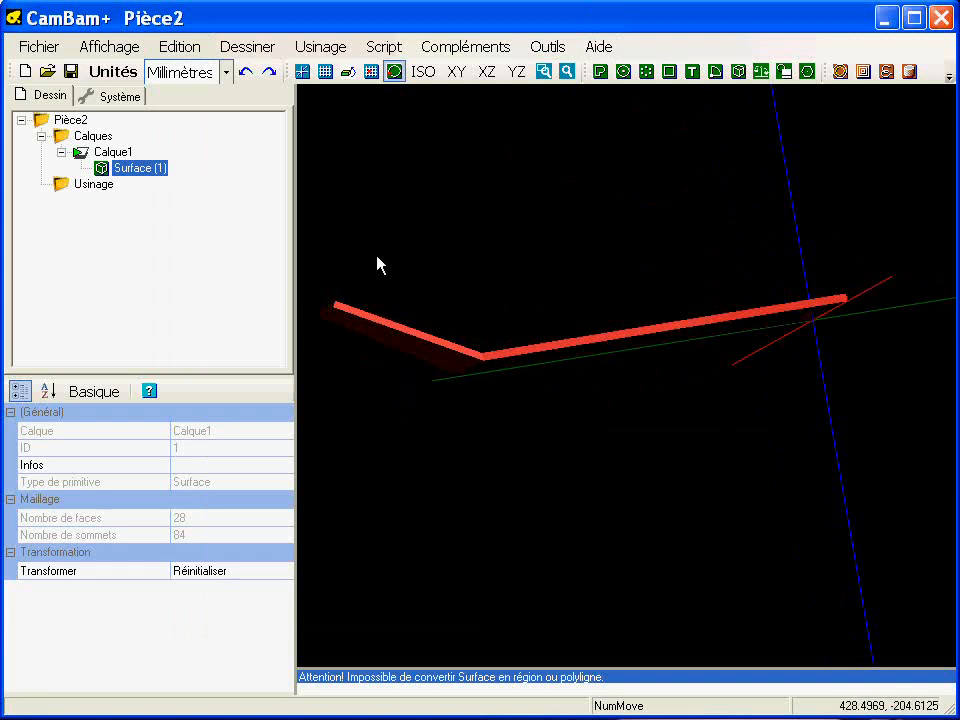
{"action": "left_click_drag", "start_coordinate": [507, 373], "coordinate": [630, 474], "text": "alt"}
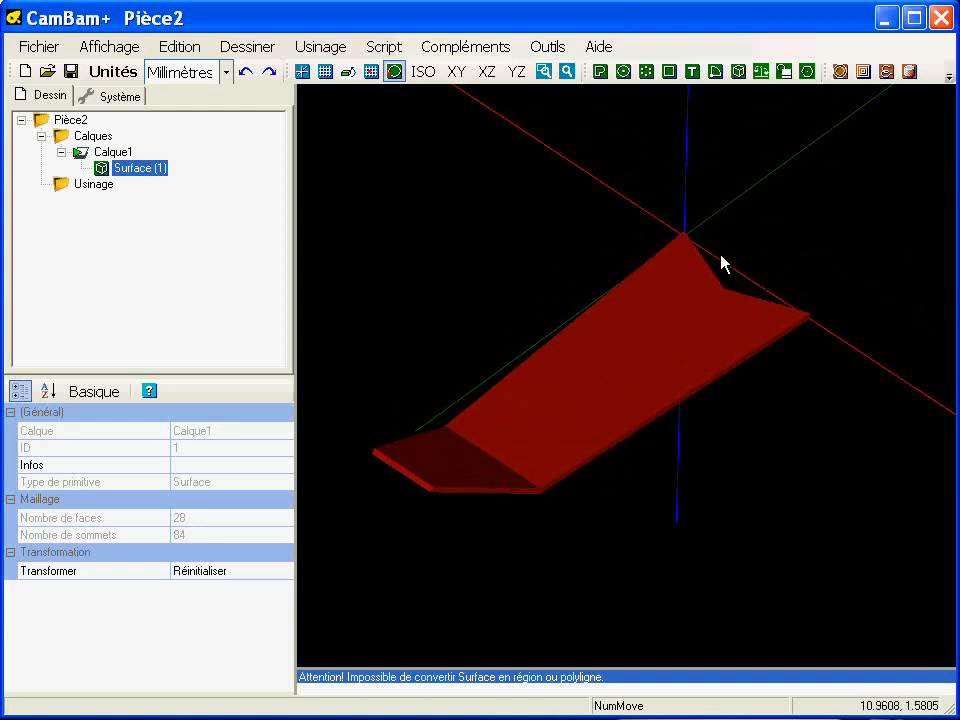
Align the surface to the origin with X set to Centre, Y to Centre and Z to Dessous, all at 0.
{"action": "right_click", "coordinate": [441, 200]}
{"action": "mouse_move", "coordinate": [488, 233]}
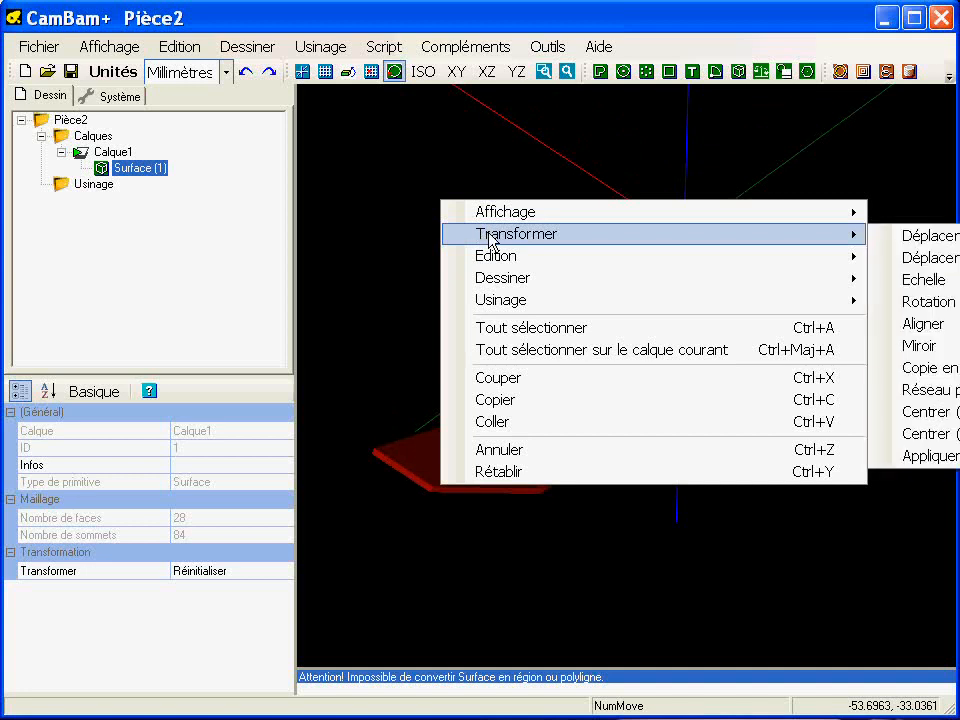
{"action": "right_click", "coordinate": [300, 146]}
{"action": "mouse_move", "coordinate": [330, 180]}
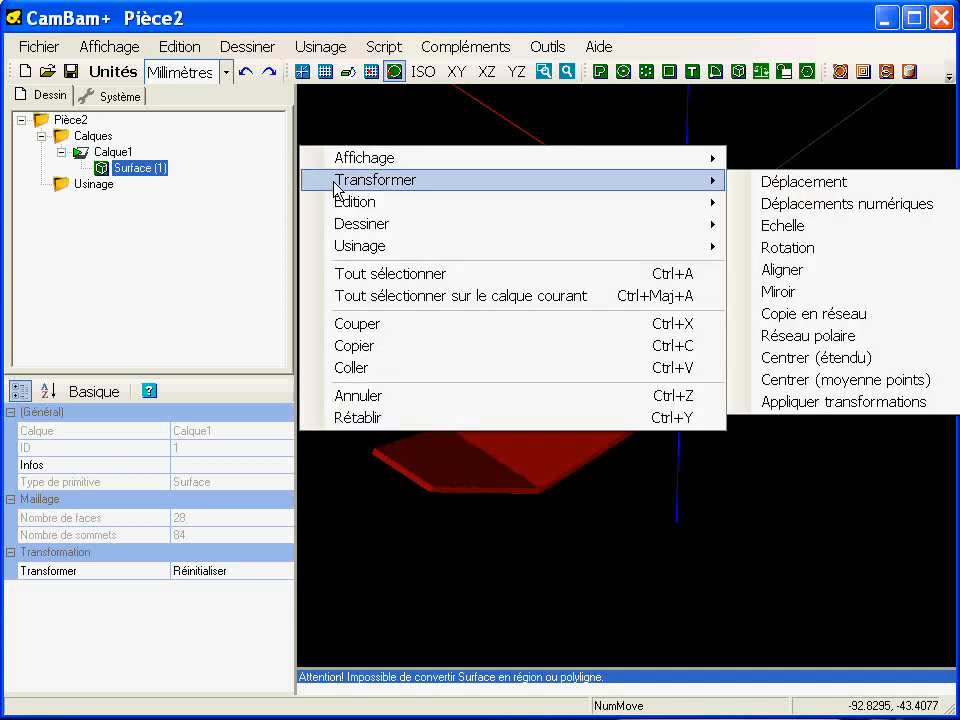
{"action": "left_click", "coordinate": [820, 270]}
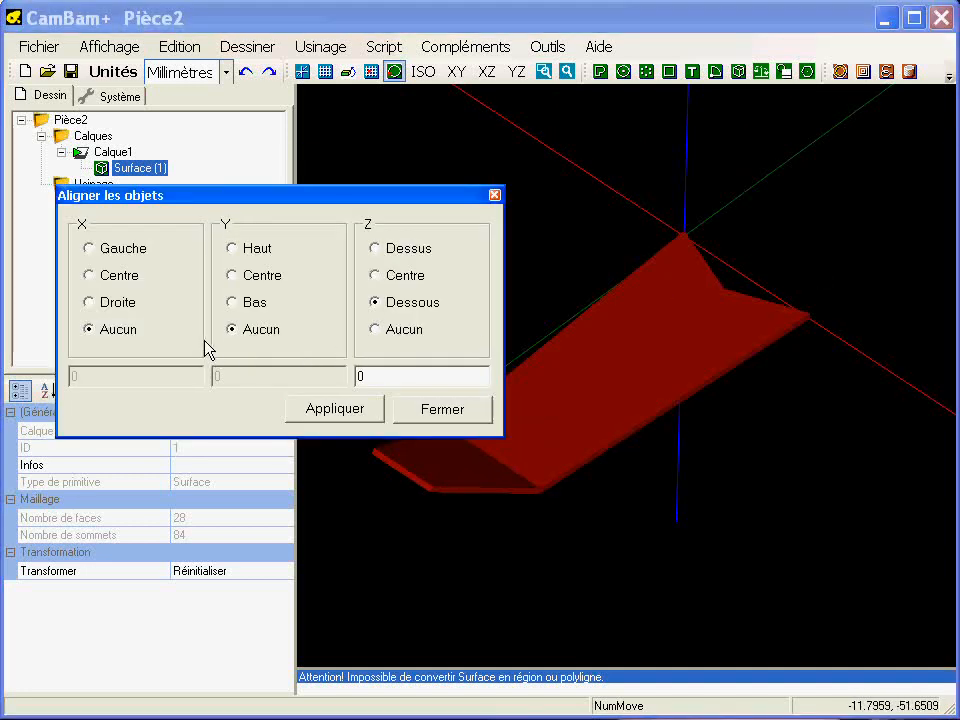
{"action": "left_click", "coordinate": [120, 276]}
{"action": "left_click", "coordinate": [262, 276]}
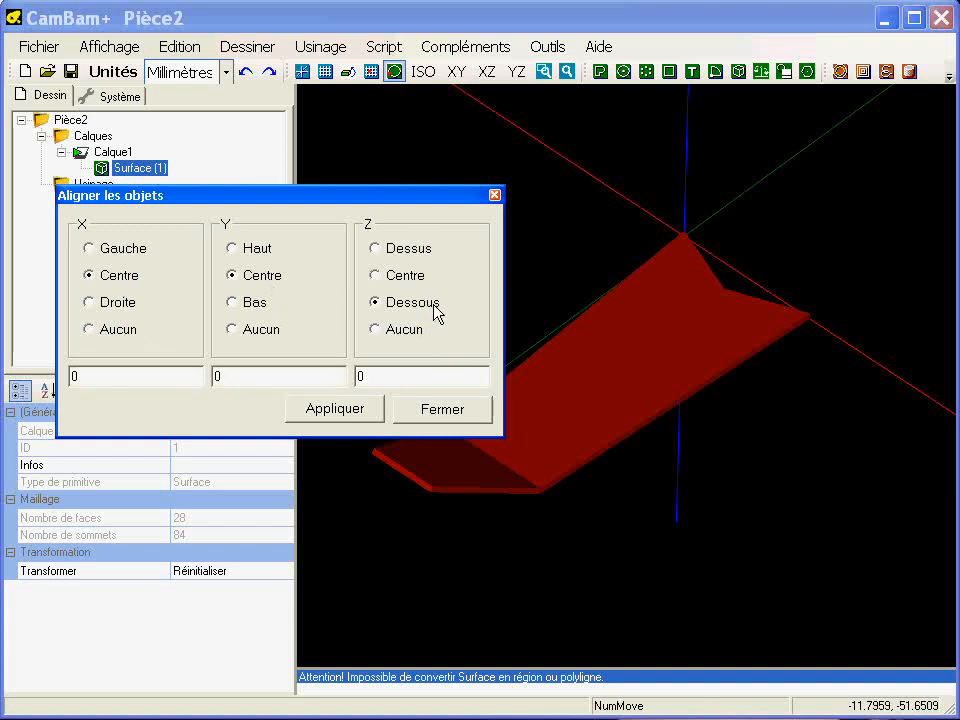
{"action": "left_click", "coordinate": [370, 418]}
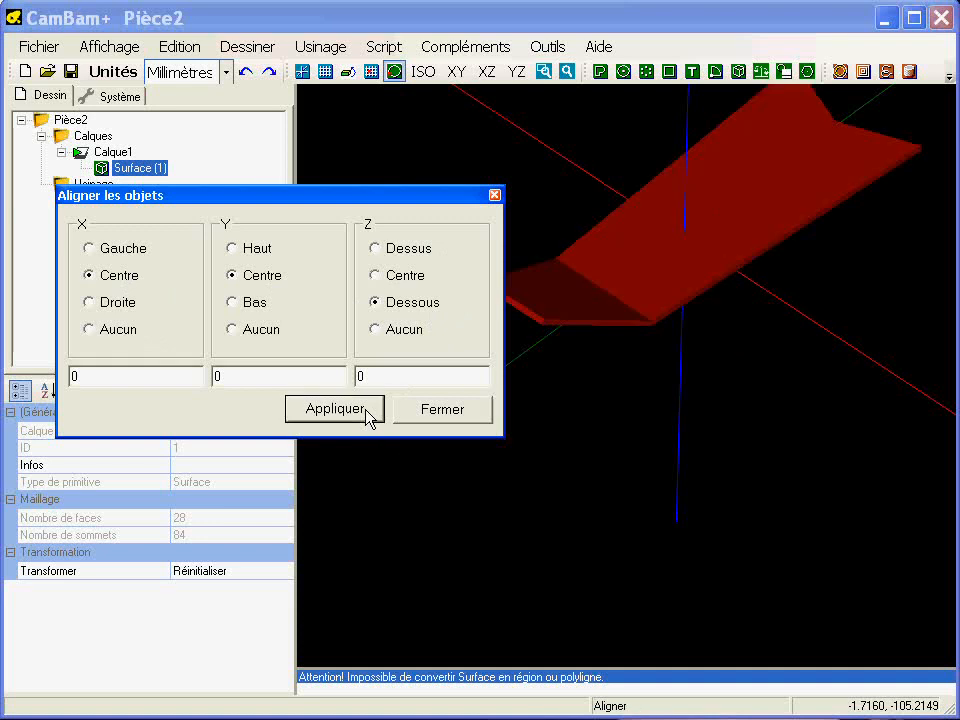
{"action": "left_click", "coordinate": [469, 412]}
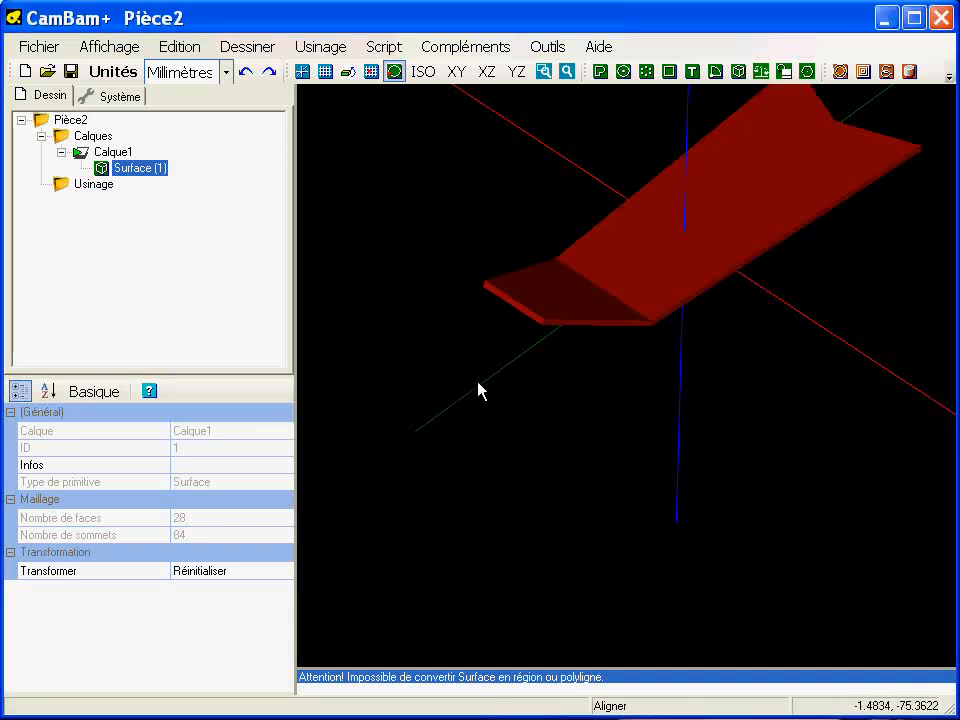
Move the surface in the positive Y direction in 1 mm steps to bring its bend line onto the X axis.
{"action": "double_click", "coordinate": [464, 273], "text": "alt"}
{"action": "scroll", "coordinate": [630, 424], "scroll_direction": "up", "scroll_amount": 1}
{"action": "middle_click_drag", "start_coordinate": [630, 424], "coordinate": [584, 375]}
{"action": "scroll", "coordinate": [584, 385], "scroll_direction": "up", "scroll_amount": 1}
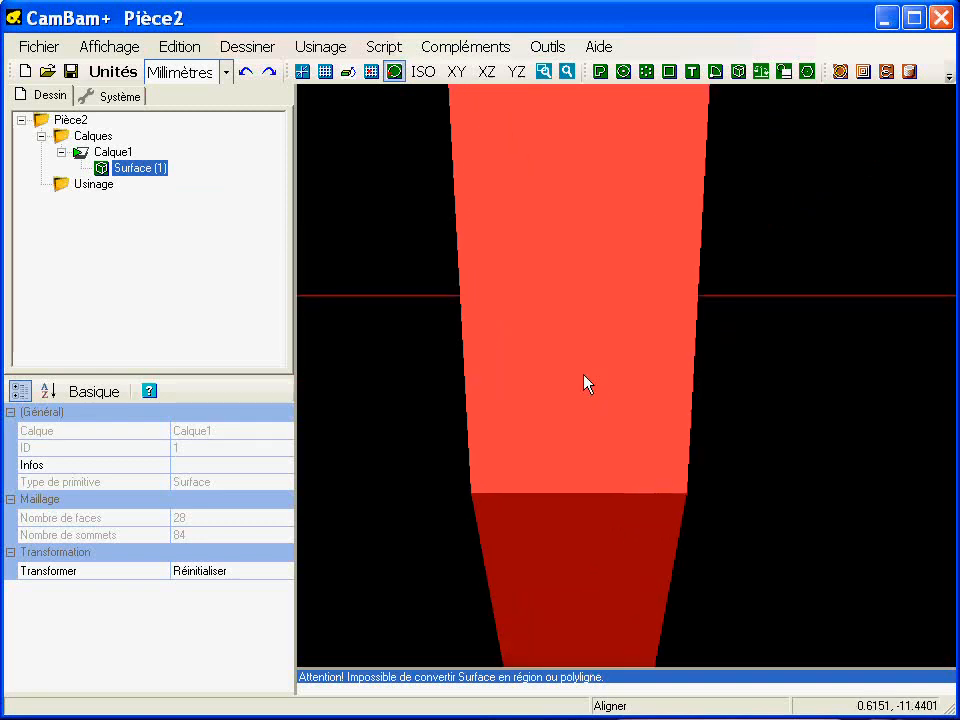
{"action": "scroll", "coordinate": [569, 443], "scroll_direction": "up", "scroll_amount": 2}
{"action": "scroll", "coordinate": [566, 441], "scroll_direction": "up", "scroll_amount": 1}
{"action": "middle_click_drag", "start_coordinate": [566, 441], "coordinate": [525, 433]}
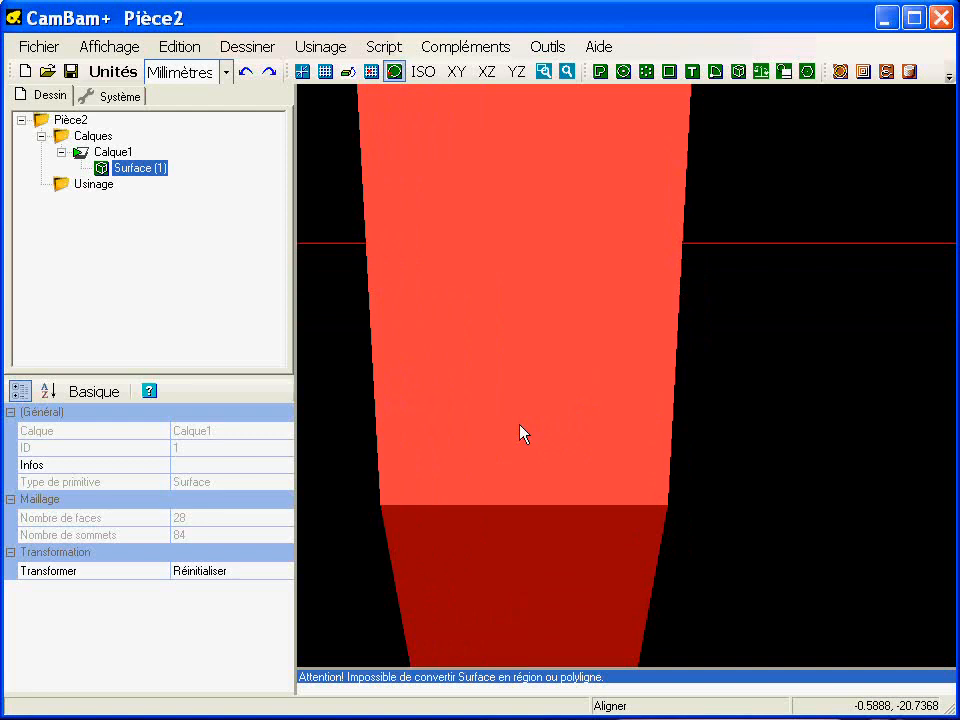
{"action": "key", "text": "ctrl+shift+m"}
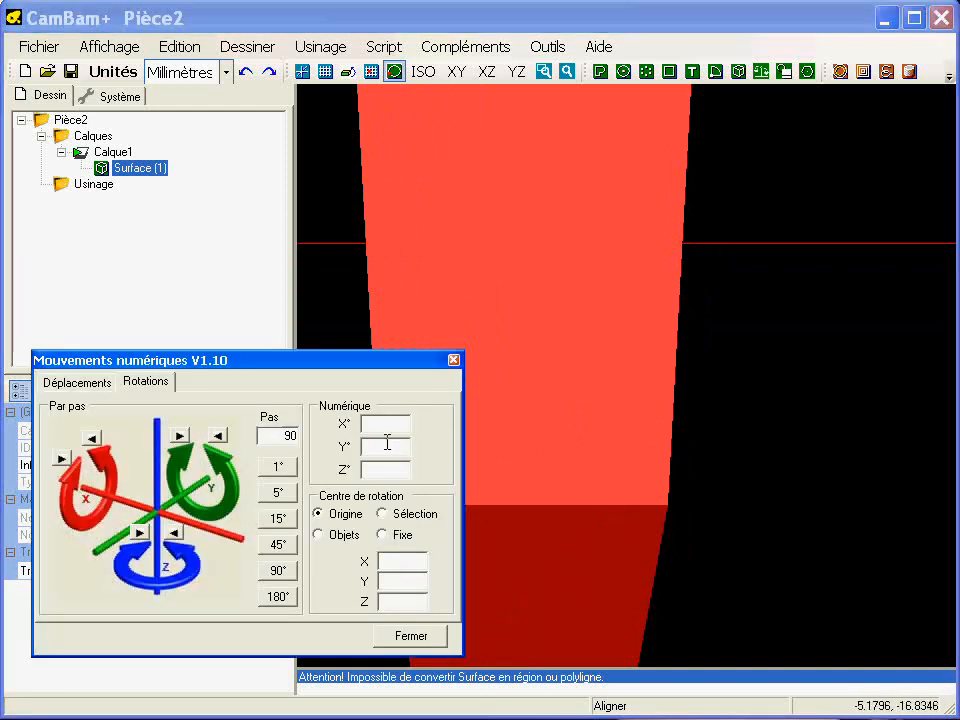
{"action": "left_click", "coordinate": [79, 385]}
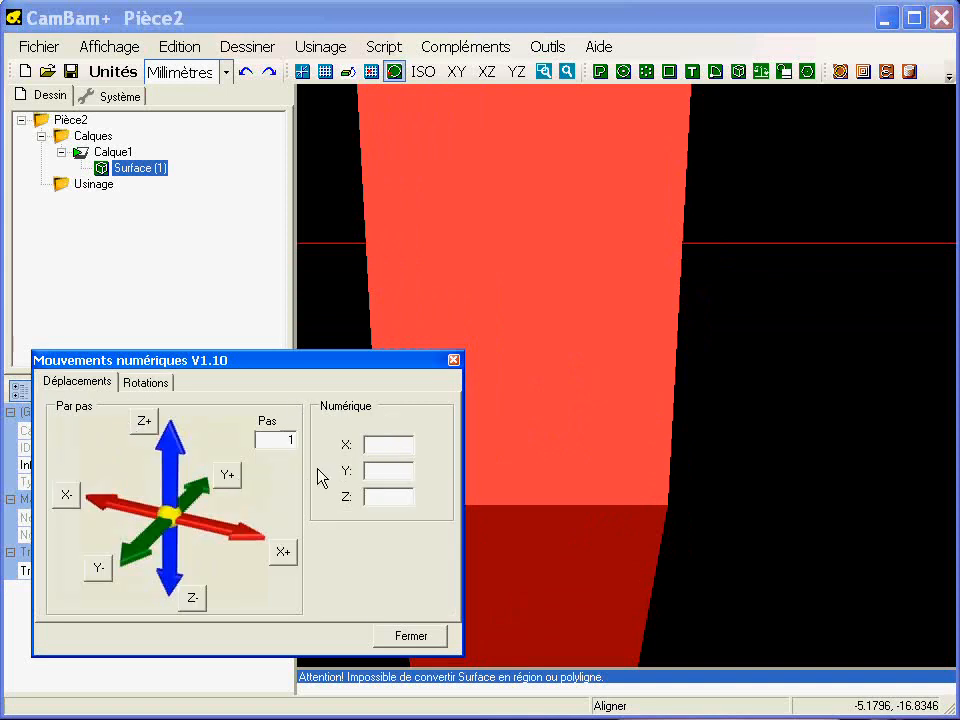
{"action": "left_click", "coordinate": [228, 476]}
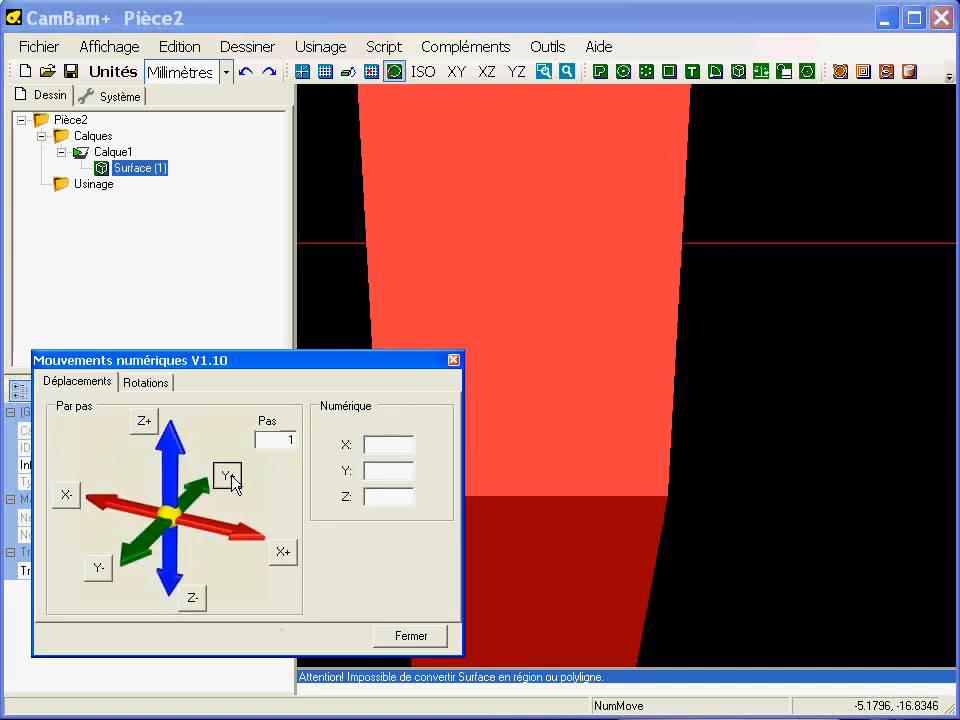
{"action": "left_click", "coordinate": [228, 476]}
{"action": "left_click", "coordinate": [232, 477]}
{"action": "left_click", "coordinate": [232, 477]}
{"action": "left_click", "coordinate": [232, 477]}
{"action": "left_click", "coordinate": [232, 477]}
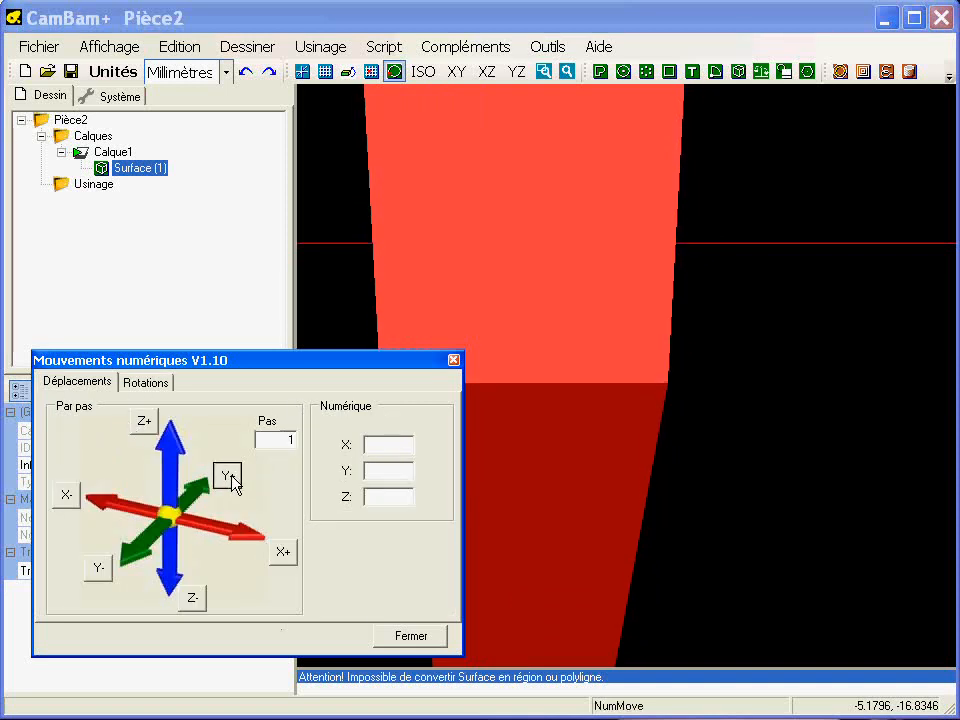
{"action": "left_click", "coordinate": [232, 477]}
{"action": "left_click", "coordinate": [232, 477]}
{"action": "left_click", "coordinate": [232, 477]}
{"action": "left_click", "coordinate": [232, 477]}
{"action": "left_click", "coordinate": [231, 477]}
{"action": "left_click", "coordinate": [231, 477]}
{"action": "left_click", "coordinate": [231, 477]}
{"action": "left_click", "coordinate": [231, 477]}
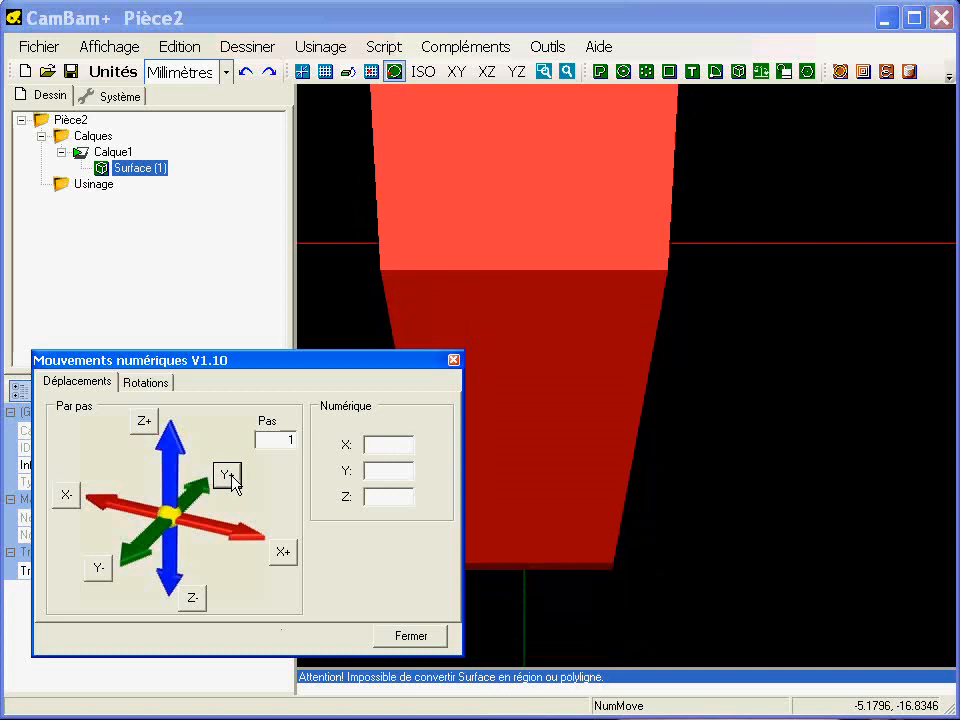
{"action": "left_click", "coordinate": [231, 477]}
{"action": "left_click", "coordinate": [231, 477]}
{"action": "left_click", "coordinate": [231, 477]}
{"action": "left_click", "coordinate": [231, 477]}
Set the movement step to 0.1 mm and try shifting the surface one step in positive Y, then back in negative Y.
{"action": "scroll", "coordinate": [553, 336], "scroll_direction": "up", "scroll_amount": 5}
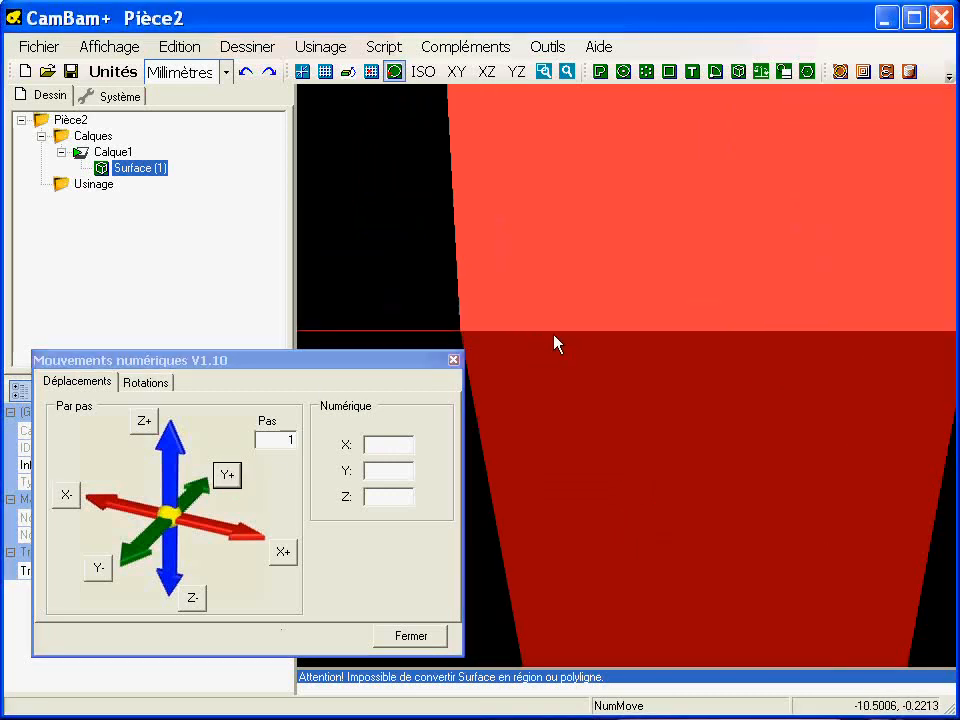
{"action": "middle_click_drag", "start_coordinate": [600, 384], "coordinate": [928, 382]}
{"action": "middle_click_drag", "start_coordinate": [712, 361], "coordinate": [726, 403]}
{"action": "middle_click_drag", "start_coordinate": [598, 432], "coordinate": [664, 486]}
{"action": "left_click", "coordinate": [290, 440]}
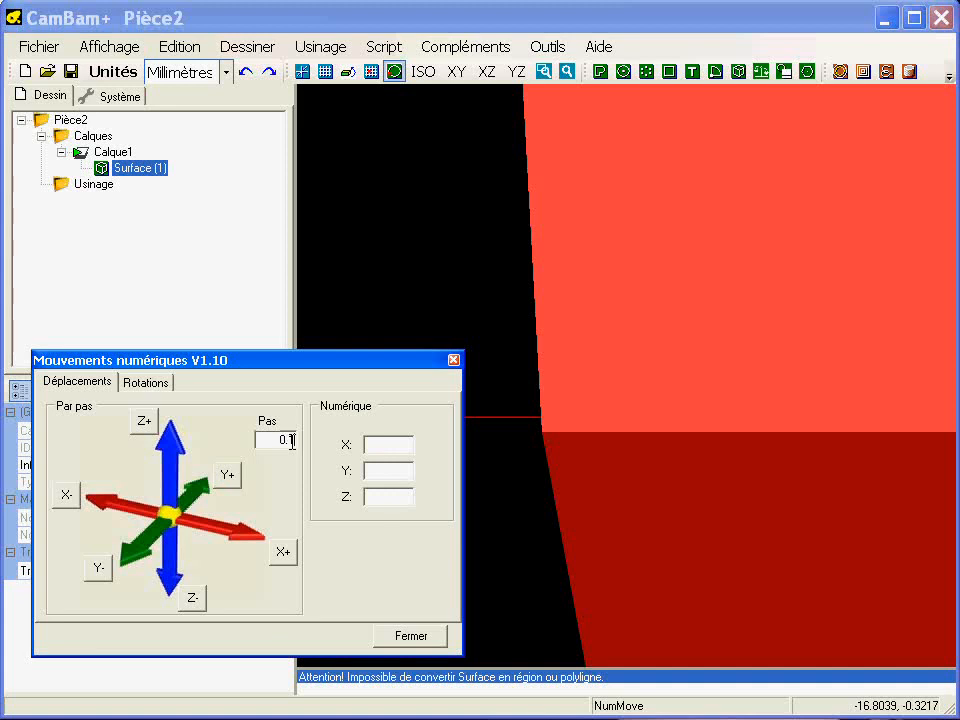
{"action": "left_click", "coordinate": [230, 477]}
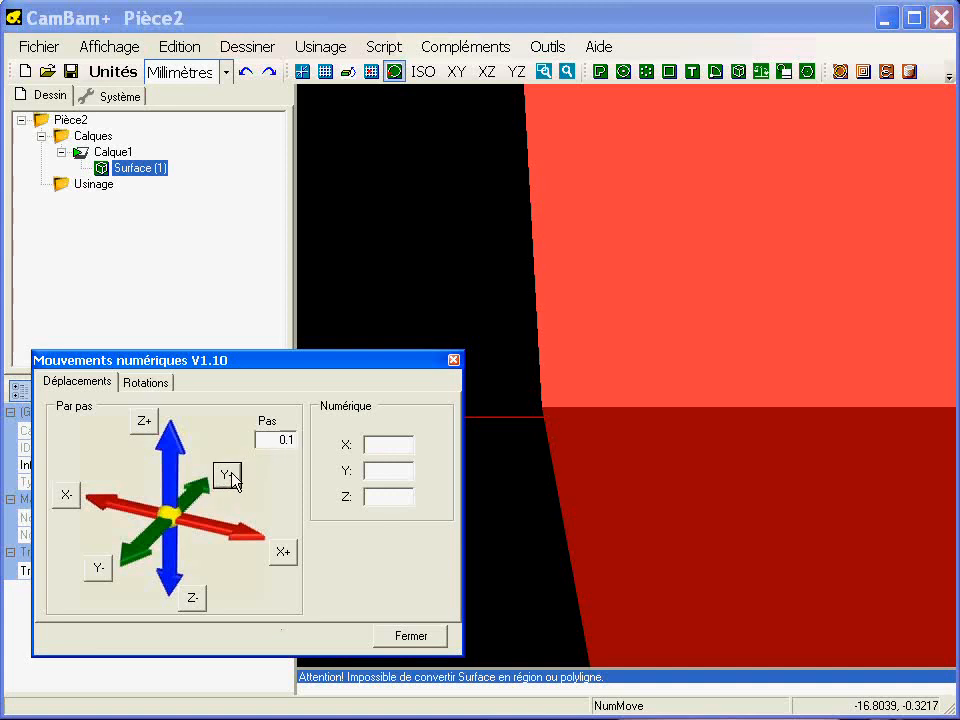
{"action": "left_click", "coordinate": [106, 569]}
Check how closely the surface's bend line coincides with the X axis at its corner.
{"action": "left_click", "coordinate": [325, 72]}
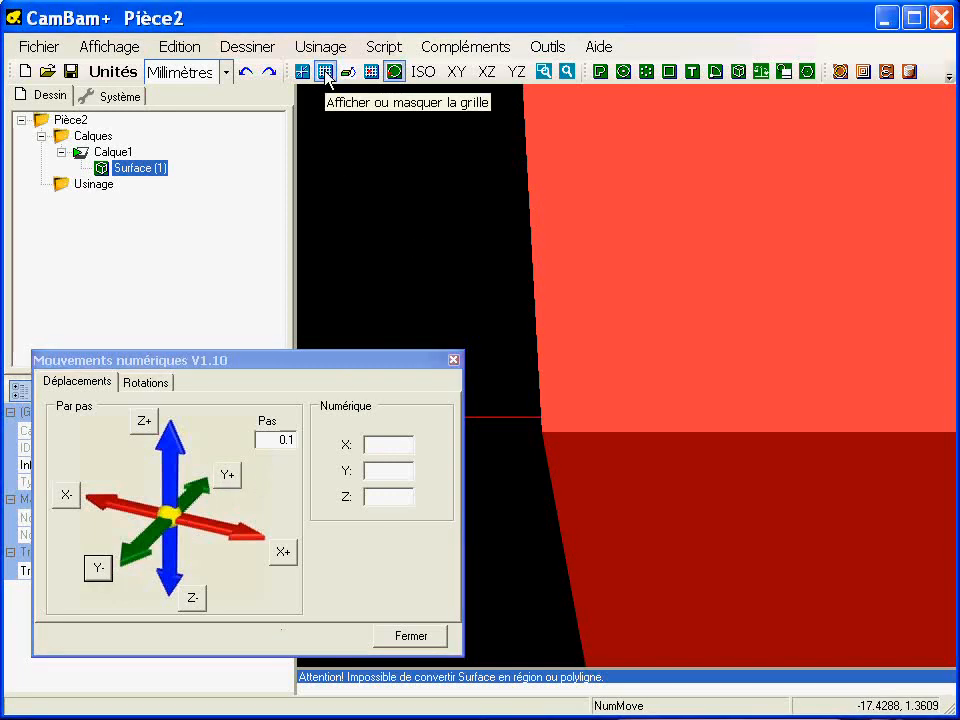
{"action": "middle_click_drag", "start_coordinate": [541, 359], "coordinate": [593, 349]}
{"action": "scroll", "coordinate": [593, 348], "scroll_direction": "down", "scroll_amount": 8}
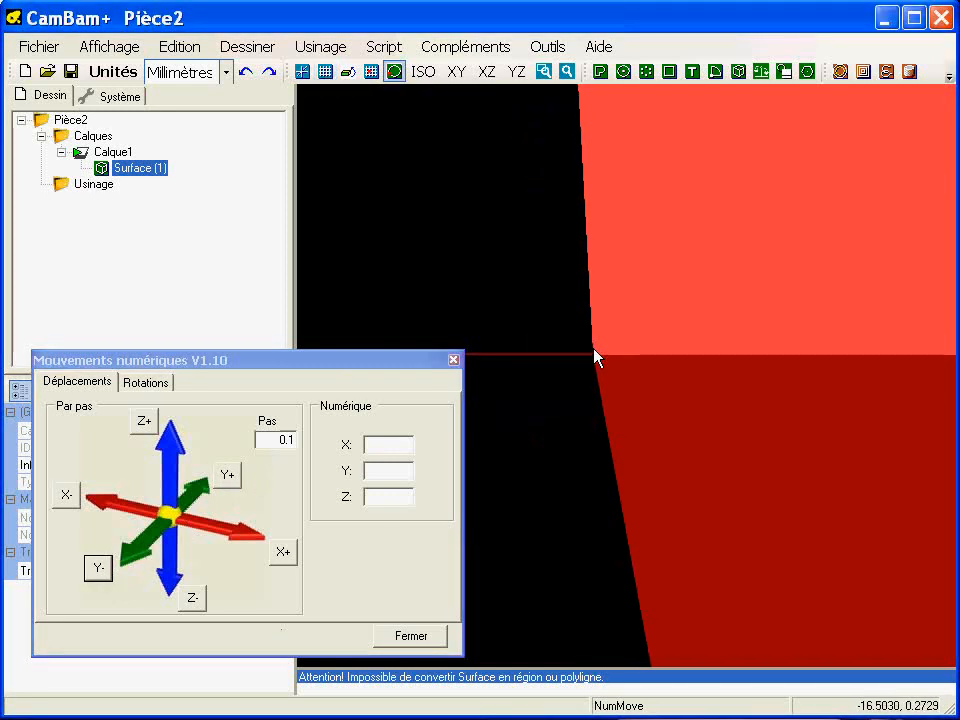
{"action": "scroll", "coordinate": [594, 356], "scroll_direction": "down", "scroll_amount": 4}
{"action": "scroll", "coordinate": [594, 356], "scroll_direction": "up", "scroll_amount": 4}
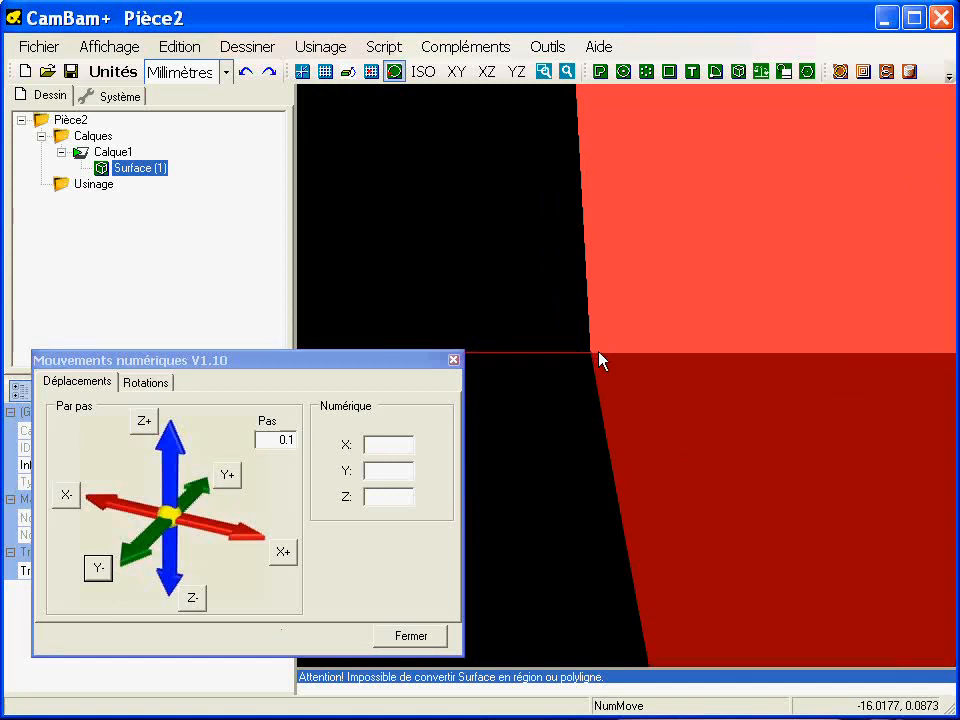
Shift the surface one 0.1 mm step in positive Y, then fine-tune it in negative Y with a 0.01 mm step so its bend meets the X axis.
{"action": "scroll", "coordinate": [599, 350], "scroll_direction": "up", "scroll_amount": 10}
{"action": "middle_click_drag", "start_coordinate": [557, 444], "coordinate": [598, 430]}
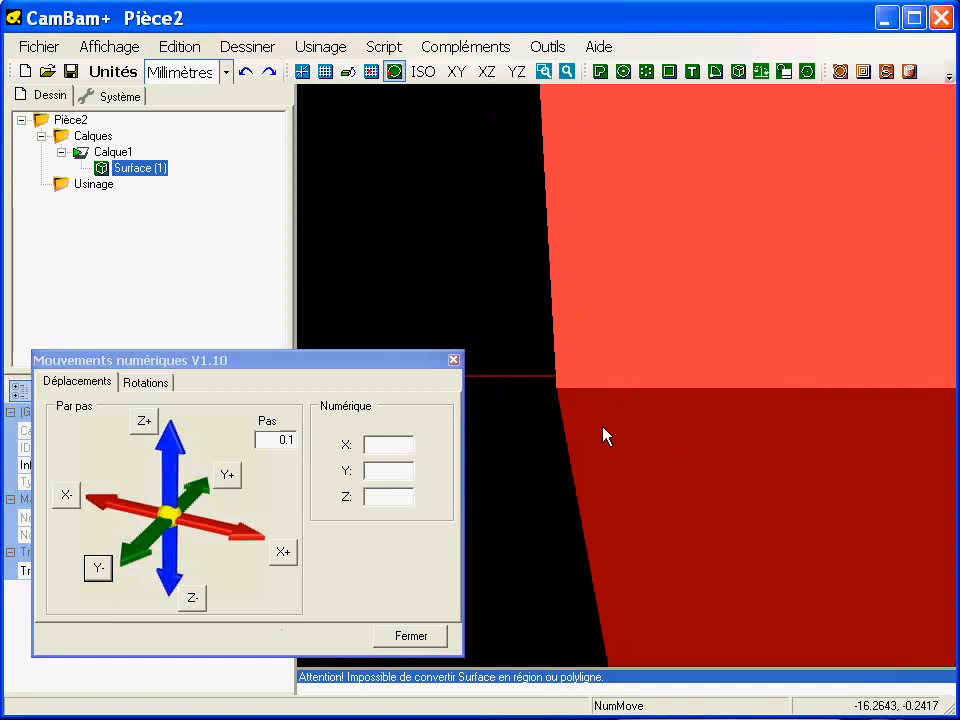
{"action": "scroll", "coordinate": [598, 433], "scroll_direction": "up", "scroll_amount": 2}
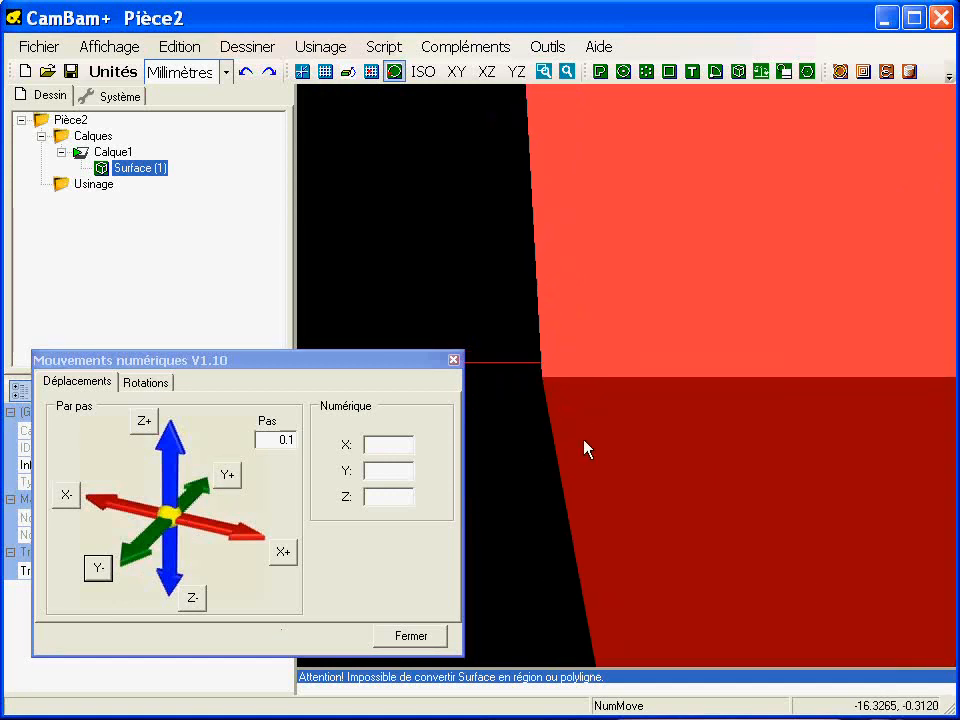
{"action": "left_click", "coordinate": [231, 483]}
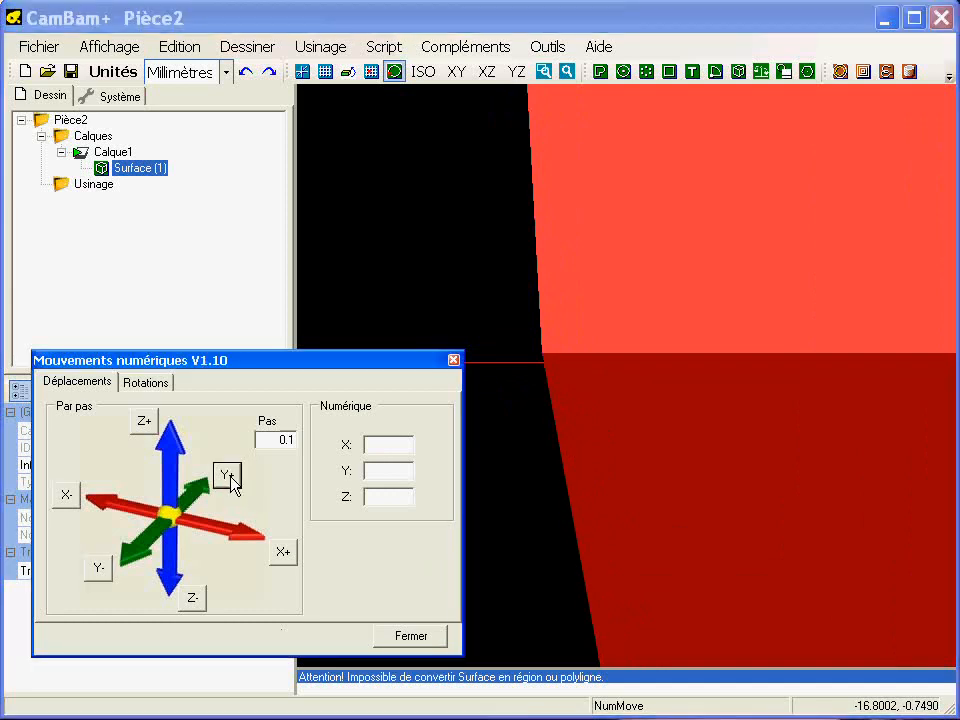
{"action": "left_click", "coordinate": [285, 437]}
{"action": "type", "text": "0"}
{"action": "left_click", "coordinate": [98, 569]}
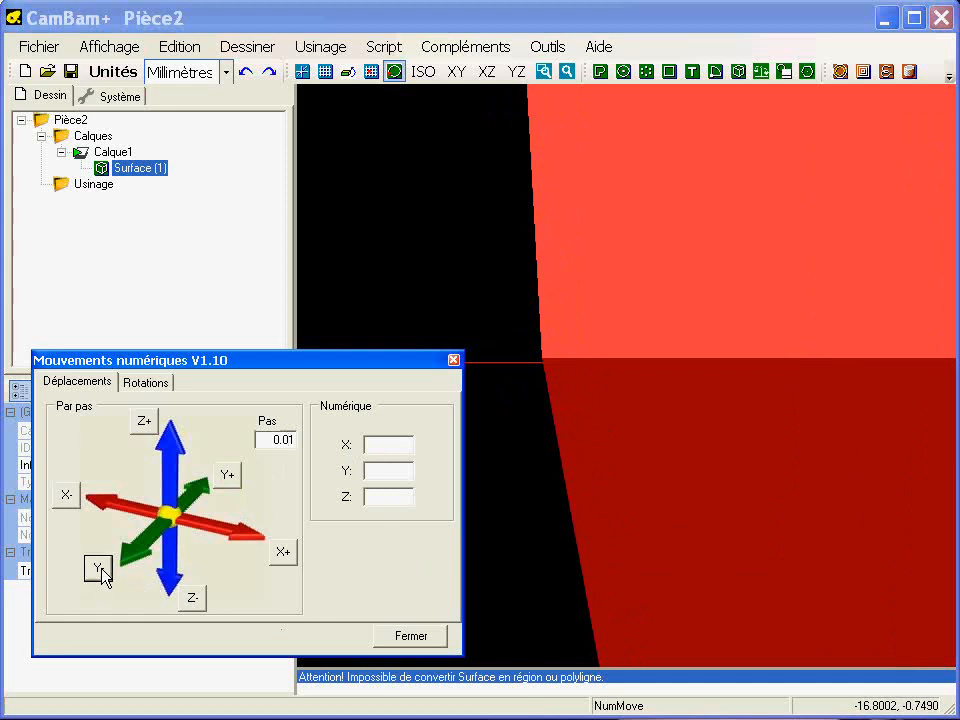
{"action": "left_click", "coordinate": [418, 638]}
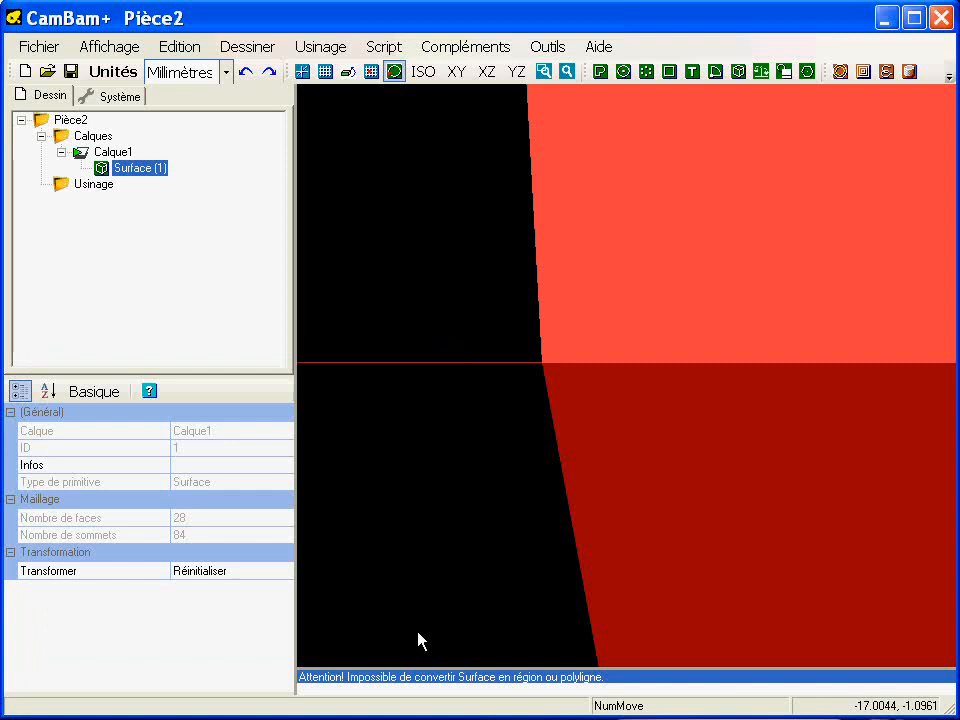
Add a new layer to the drawing and set its colour to yellow.
{"action": "scroll", "coordinate": [495, 508], "scroll_direction": "down", "scroll_amount": 12}
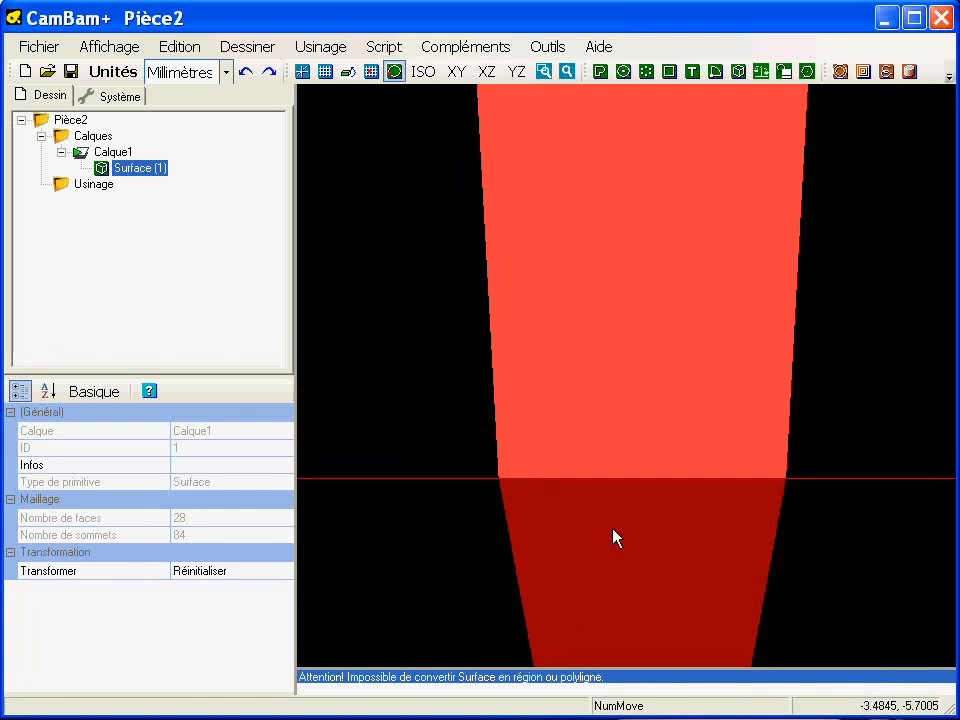
{"action": "scroll", "coordinate": [493, 476], "scroll_direction": "down", "scroll_amount": 6}
{"action": "left_click_drag", "start_coordinate": [489, 512], "coordinate": [388, 462], "text": "alt"}
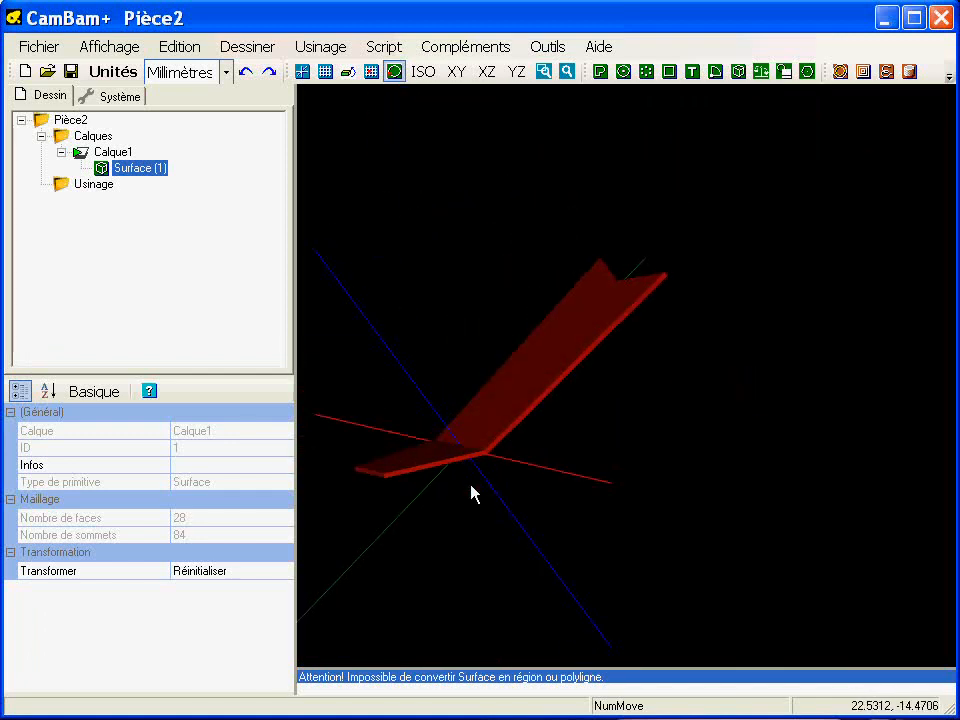
{"action": "scroll", "coordinate": [636, 497], "scroll_direction": "up", "scroll_amount": 5}
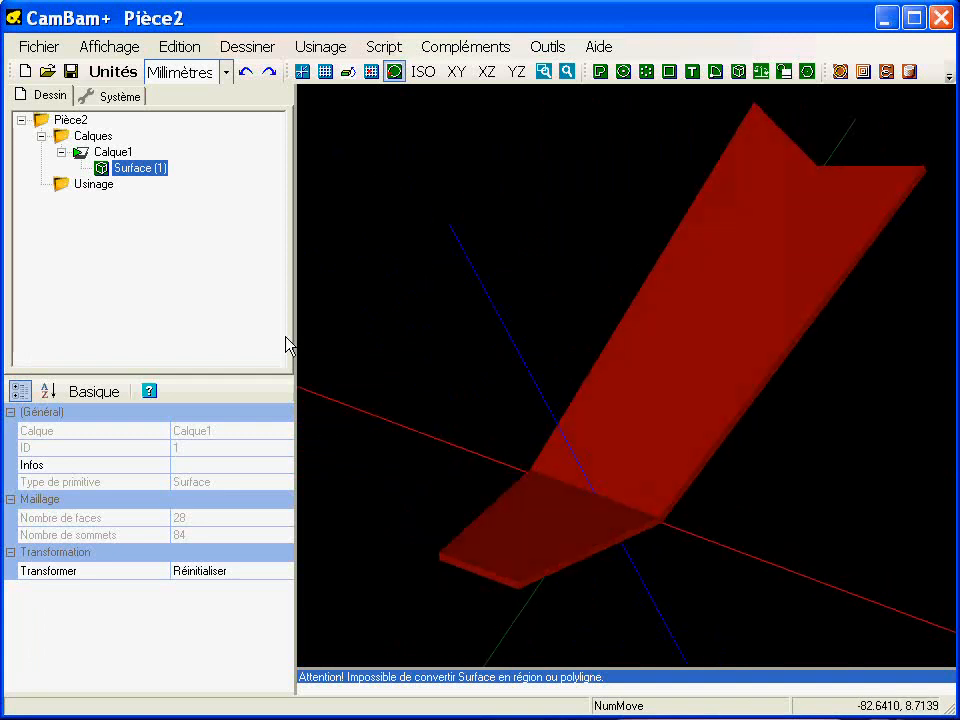
{"action": "right_click", "coordinate": [98, 137]}
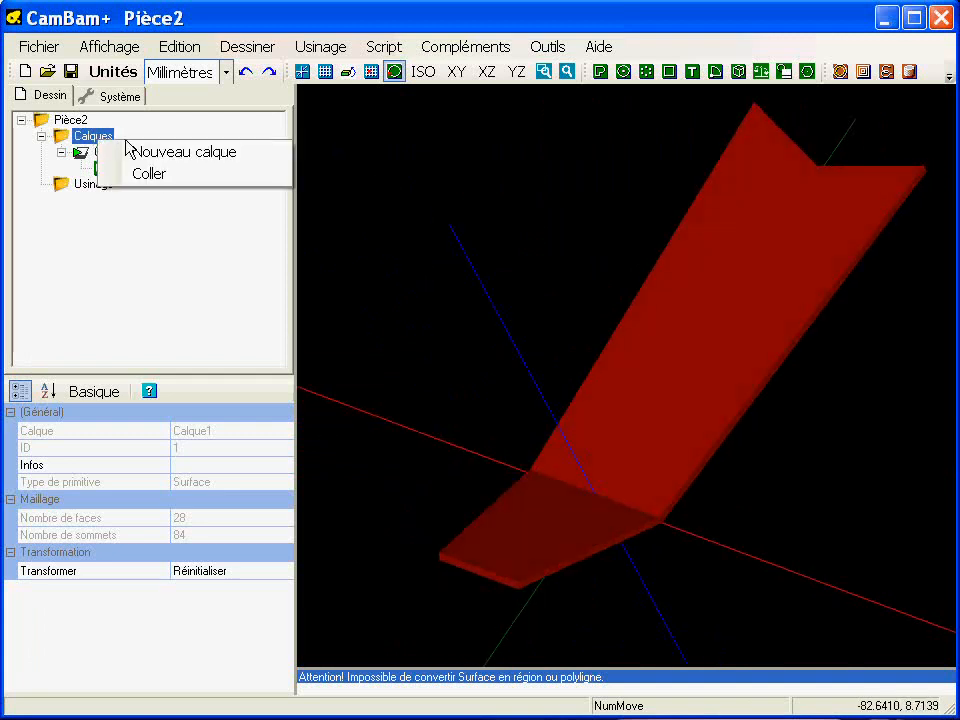
{"action": "left_click", "coordinate": [180, 152]}
{"action": "left_click", "coordinate": [285, 449]}
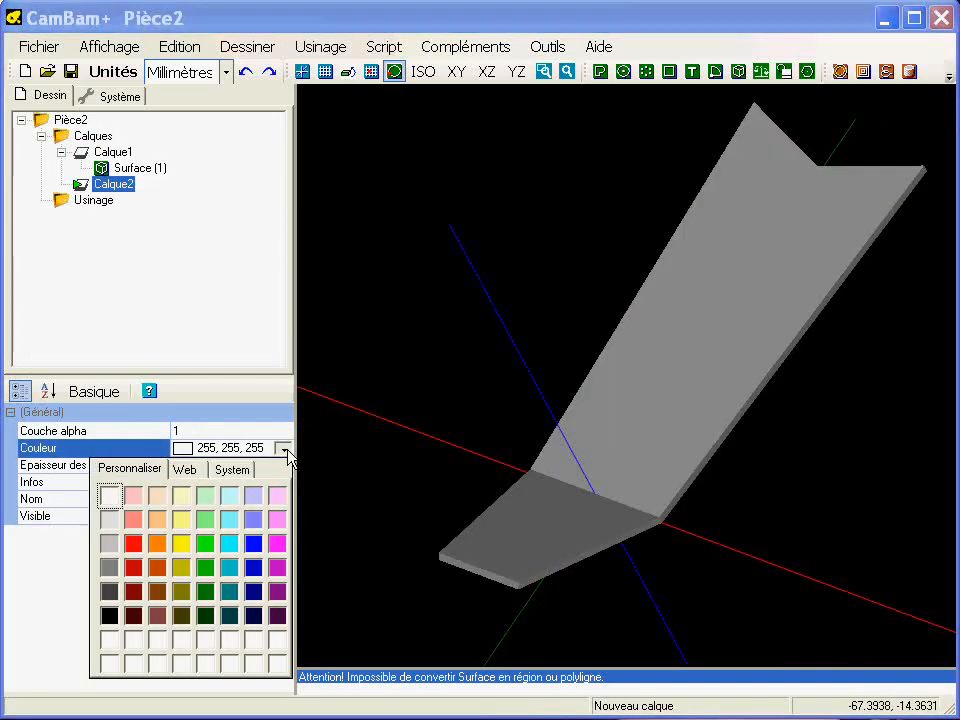
{"action": "left_click", "coordinate": [277, 548]}
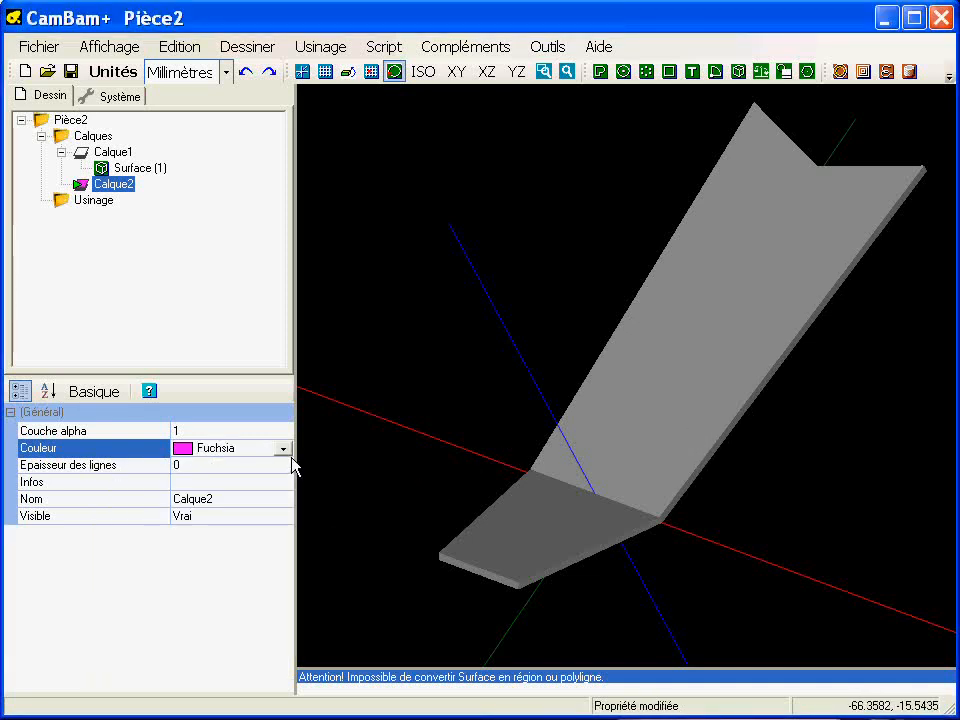
{"action": "left_click", "coordinate": [284, 449]}
{"action": "left_click", "coordinate": [150, 470]}
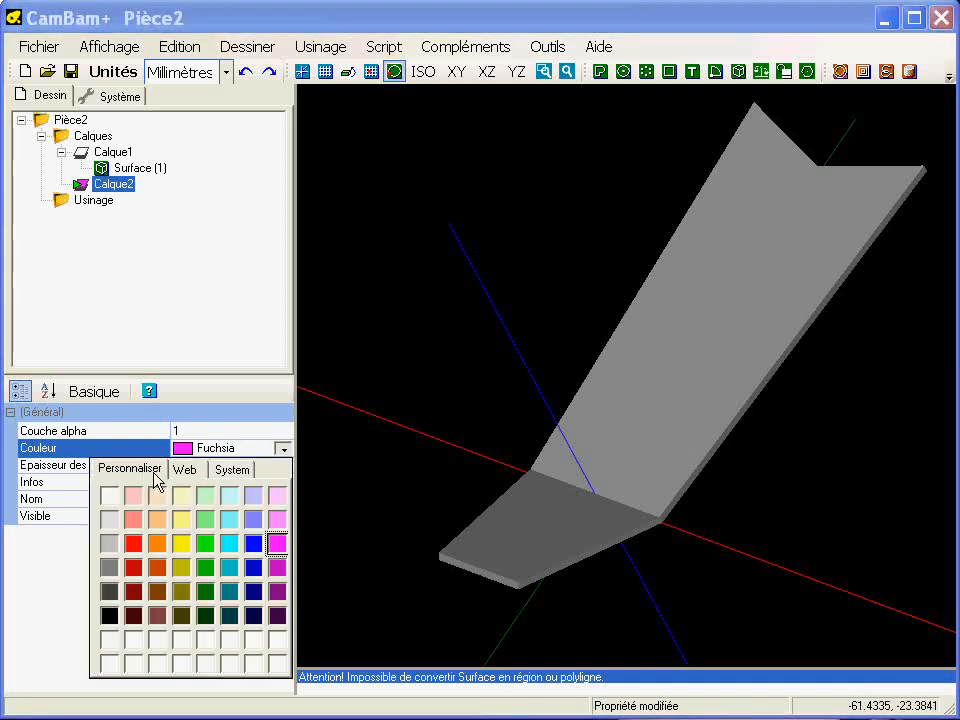
{"action": "left_click", "coordinate": [188, 547]}
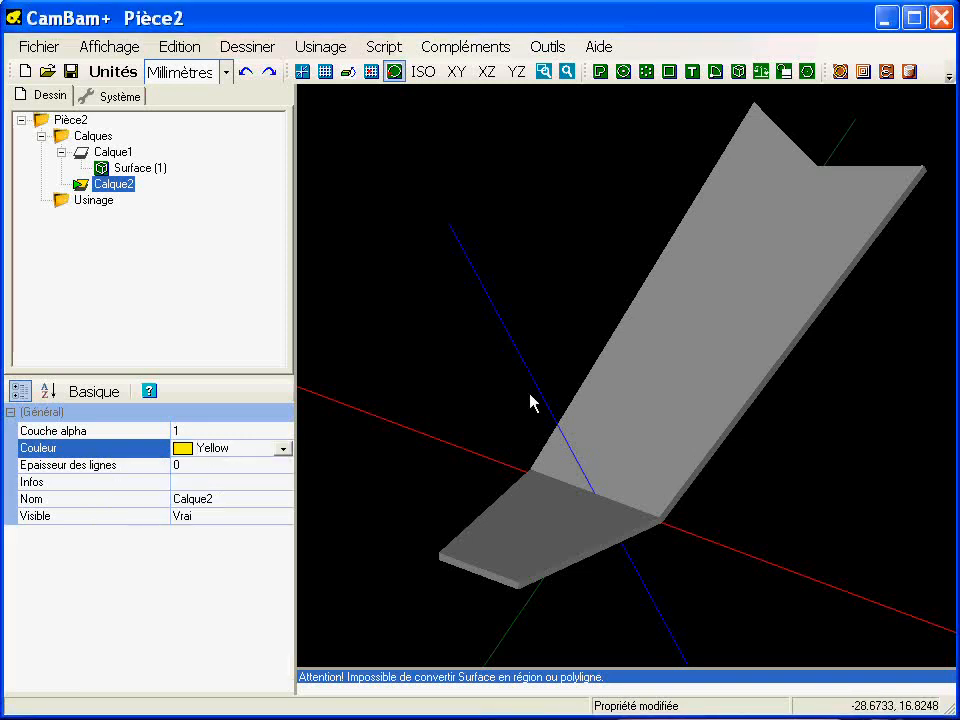
Extract the edges of the bent surface as polylines on the yellow layer with Détection des arêtes.
{"action": "left_click", "coordinate": [706, 311]}
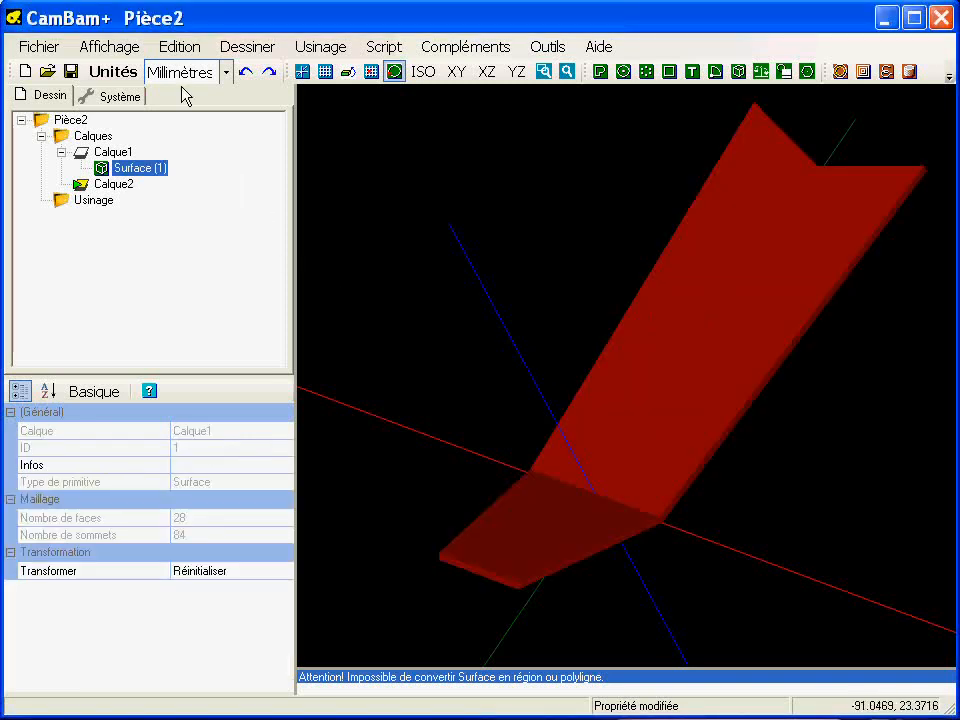
{"action": "left_click", "coordinate": [180, 46]}
{"action": "mouse_move", "coordinate": [240, 384]}
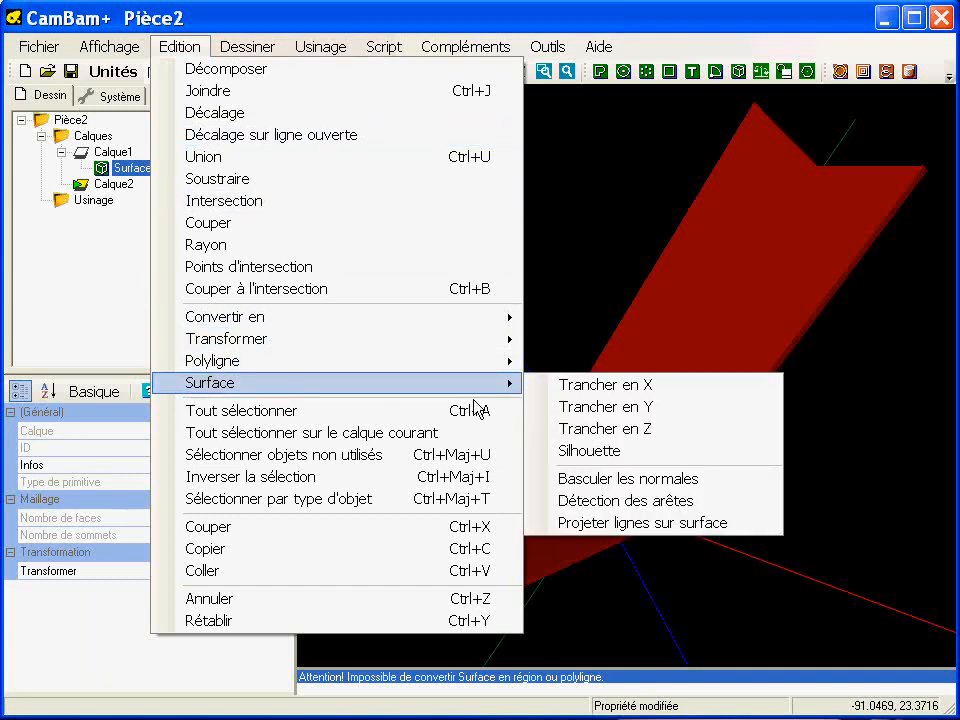
{"action": "left_click", "coordinate": [707, 505]}
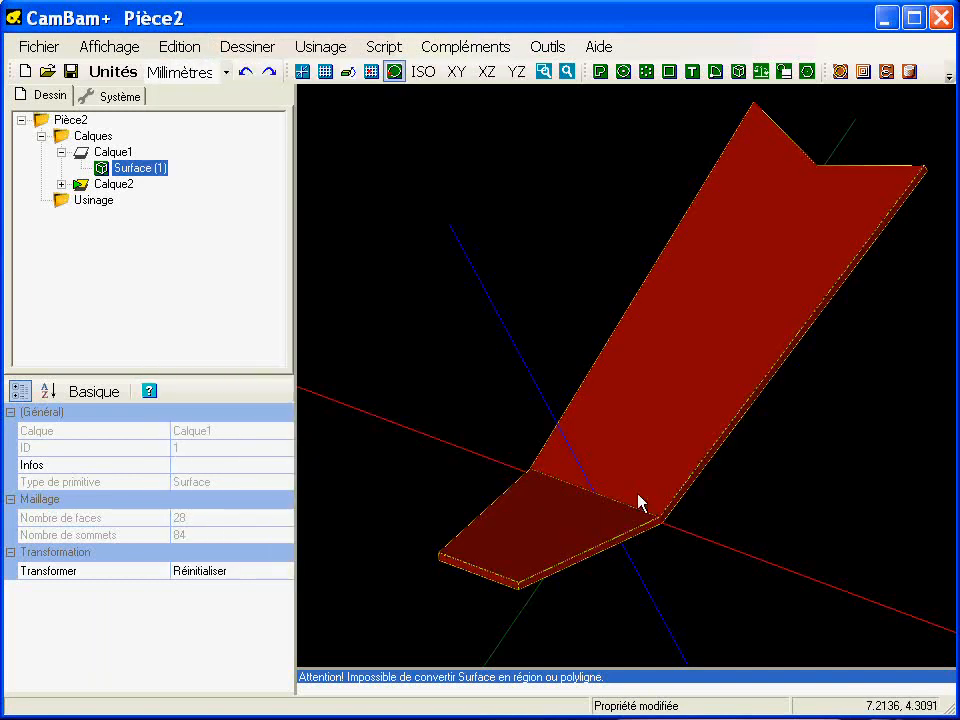
Hide the layer Calque1 containing the surface, leaving only the extracted edge polylines displayed.
{"action": "left_click_drag", "start_coordinate": [600, 572], "coordinate": [644, 489], "text": "alt"}
{"action": "left_click", "coordinate": [111, 153]}
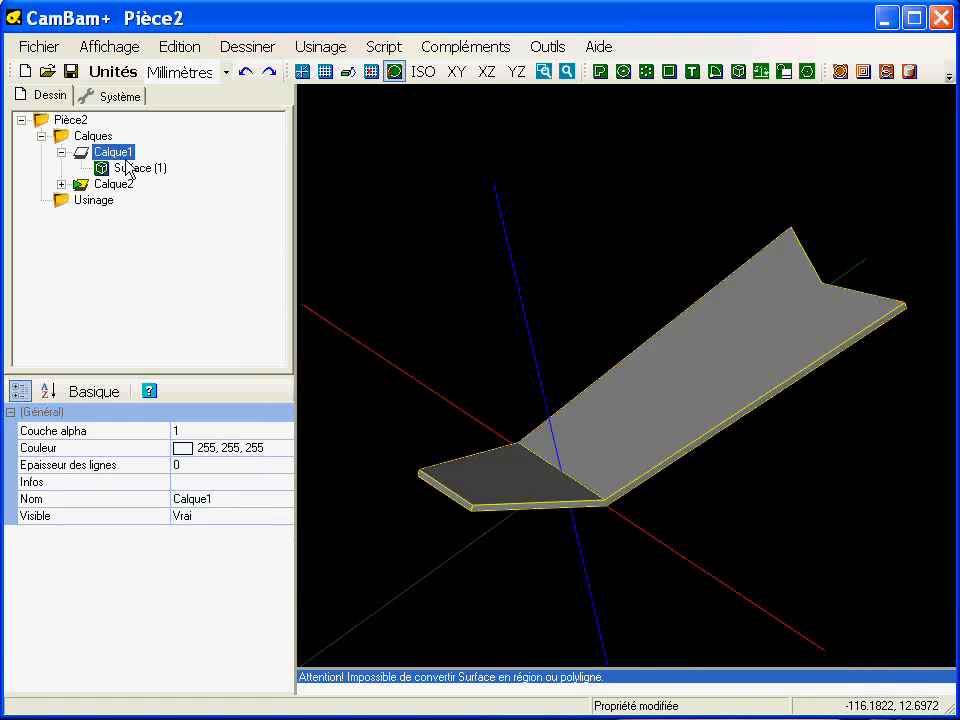
{"action": "key", "text": "space"}
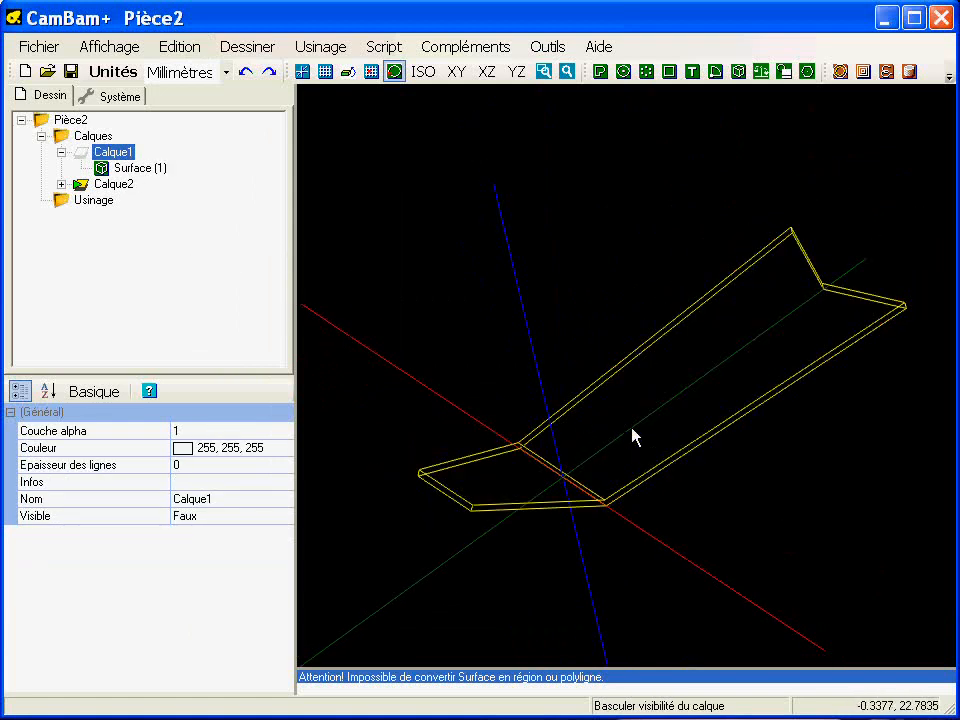
{"action": "left_click_drag", "start_coordinate": [624, 437], "coordinate": [553, 362], "text": "alt"}
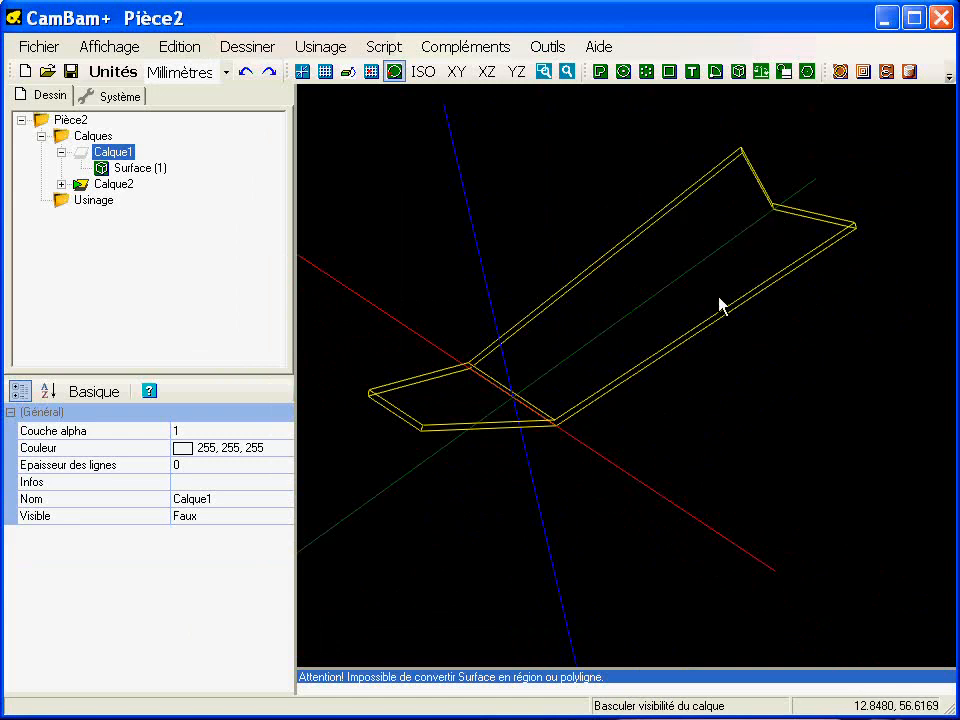
{"action": "middle_click_drag", "start_coordinate": [719, 303], "coordinate": [710, 317]}
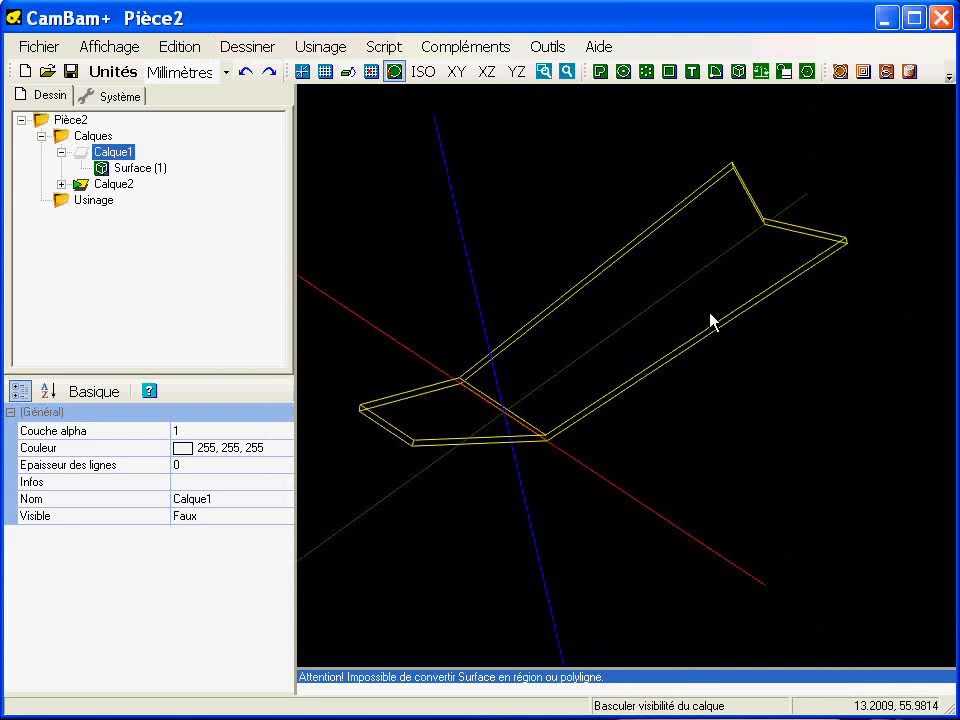
Delete polylines 2 to 9 from Calque2, keeping only the closed upper contour Polyligne (10).
{"action": "left_click", "coordinate": [517, 332]}
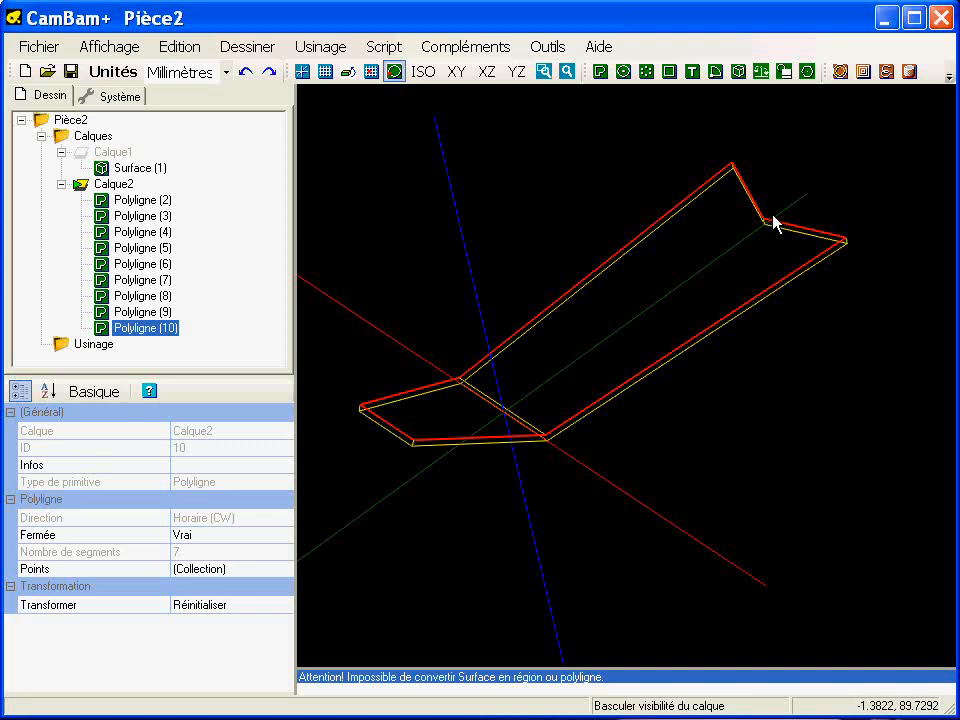
{"action": "scroll", "coordinate": [540, 420], "scroll_direction": "up", "scroll_amount": 3}
{"action": "scroll", "coordinate": [529, 430], "scroll_direction": "down", "scroll_amount": 2}
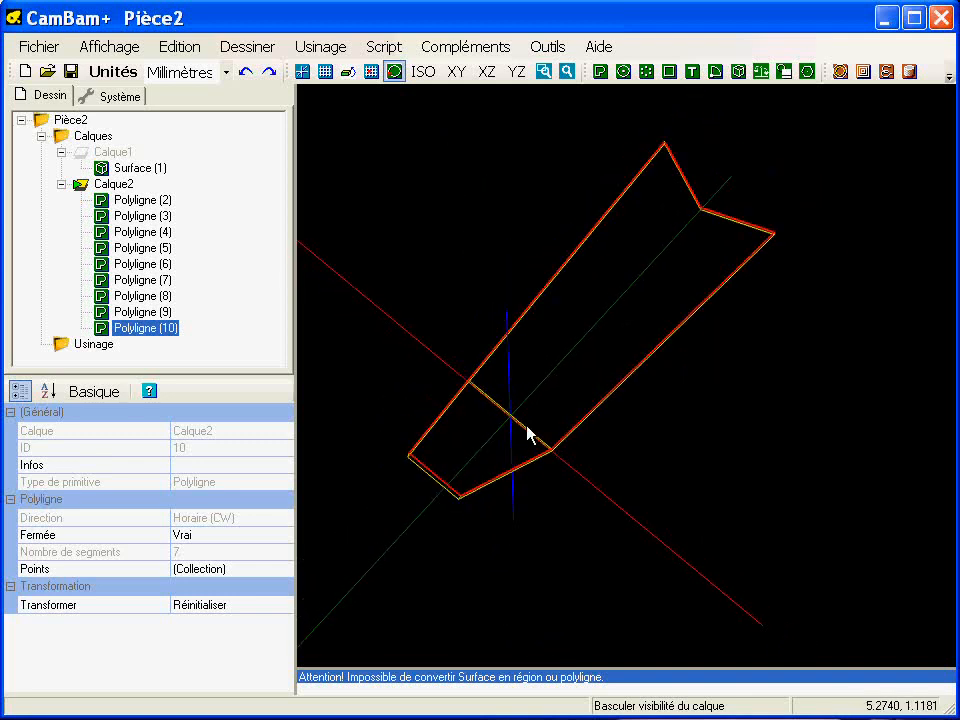
{"action": "scroll", "coordinate": [478, 370], "scroll_direction": "up", "scroll_amount": 3}
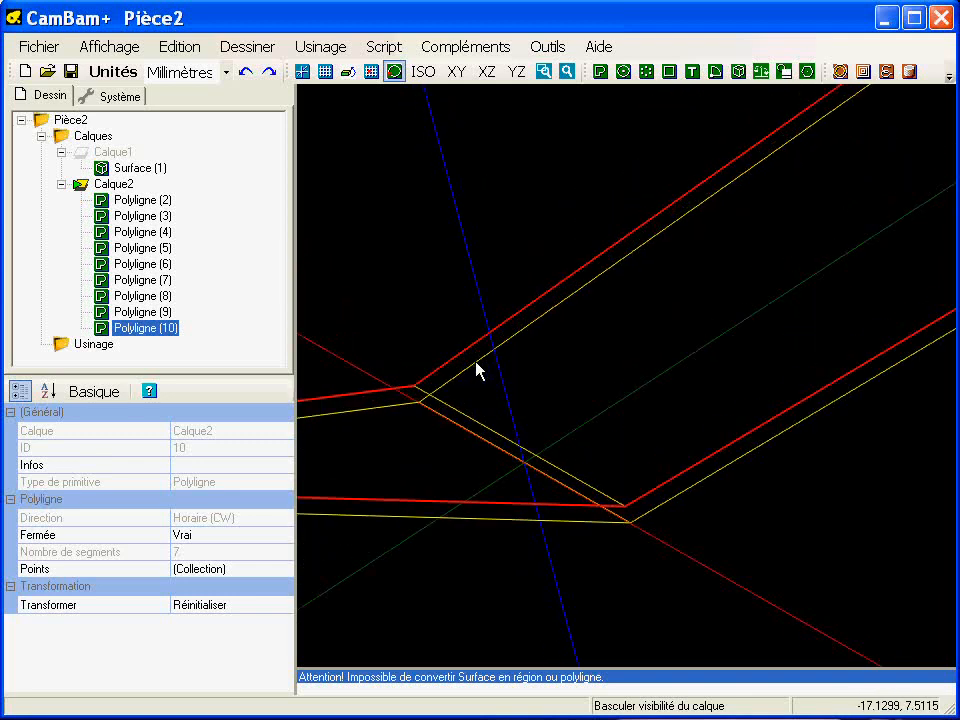
{"action": "scroll", "coordinate": [477, 369], "scroll_direction": "down", "scroll_amount": 3}
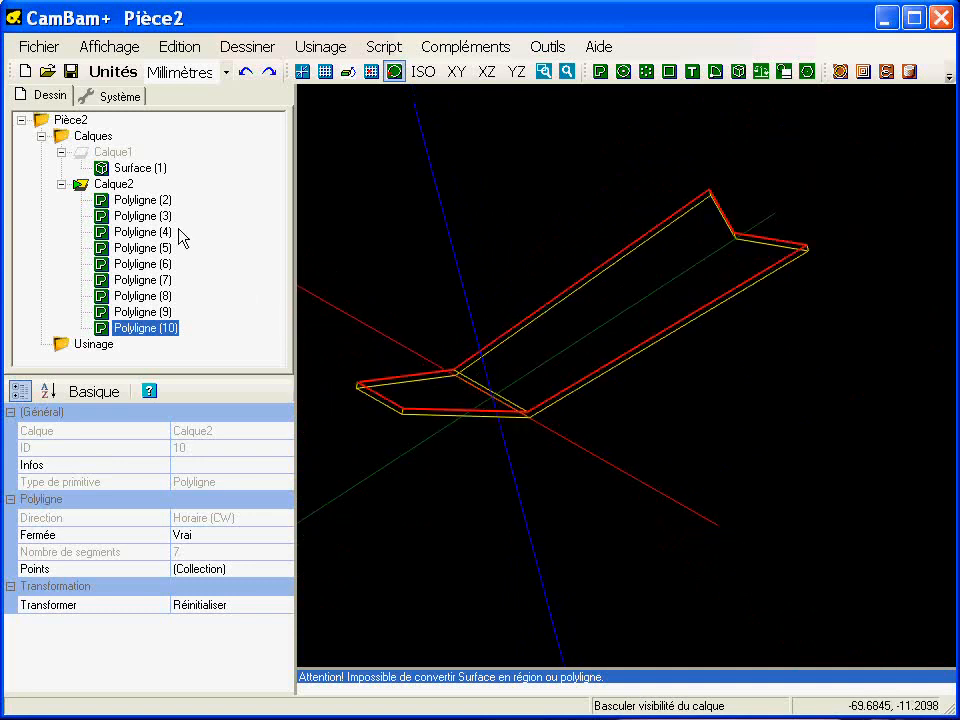
{"action": "left_click", "coordinate": [145, 200]}
{"action": "left_click", "coordinate": [154, 312], "text": "shift"}
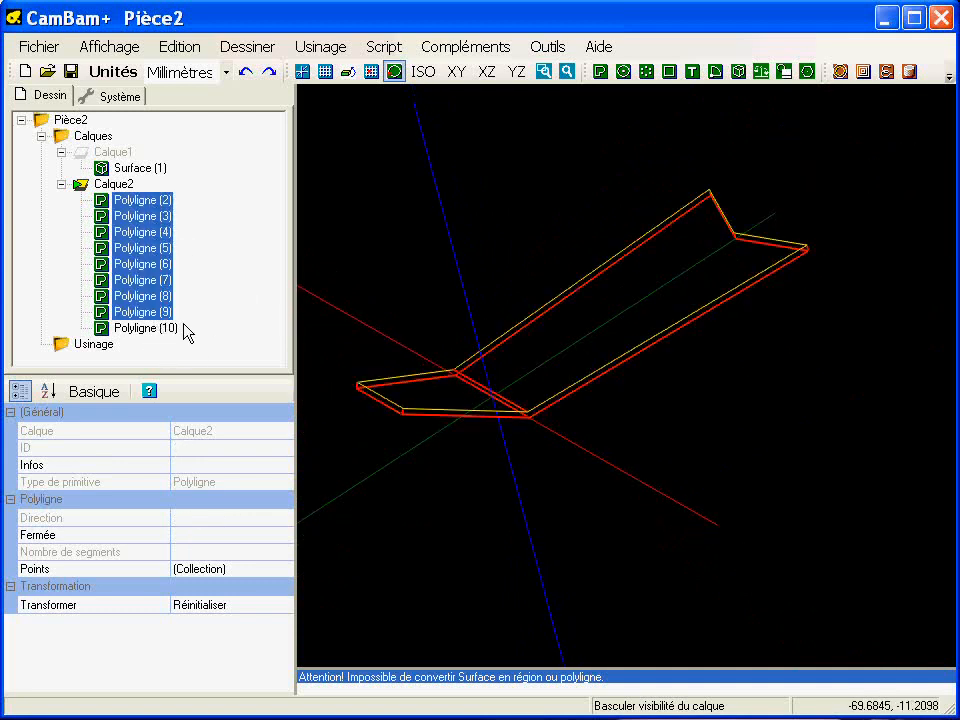
{"action": "key", "text": "Delete"}
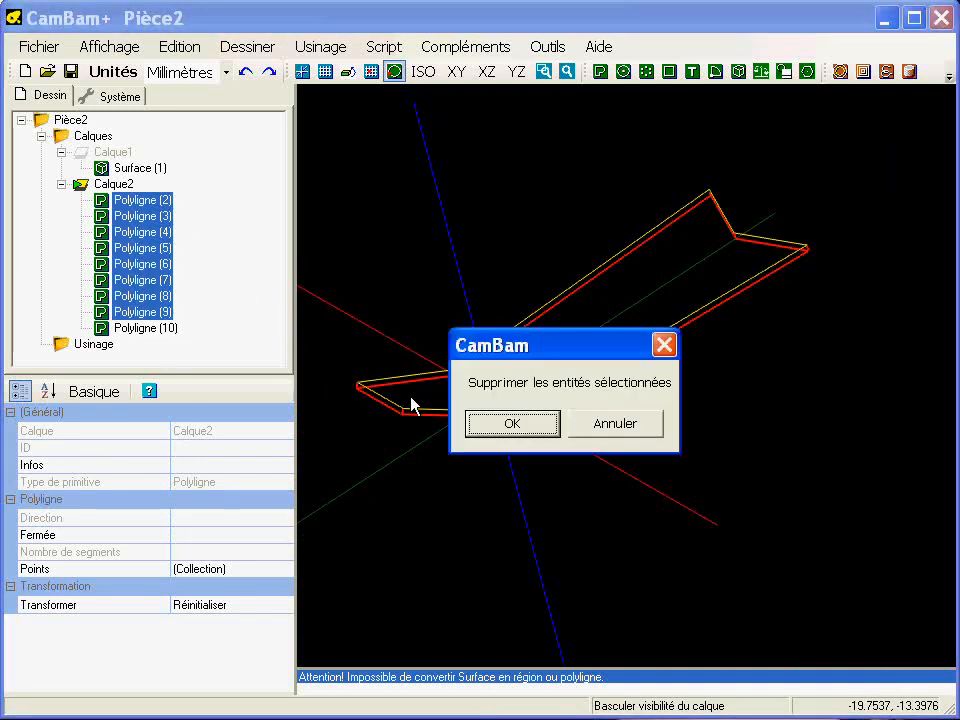
{"action": "key", "text": "Return"}
Check the contour's height in the XZ view and align it with Z set to Dessous at 0, leaving X and Y at Aucun.
{"action": "left_click_drag", "start_coordinate": [413, 405], "coordinate": [474, 368], "text": "alt"}
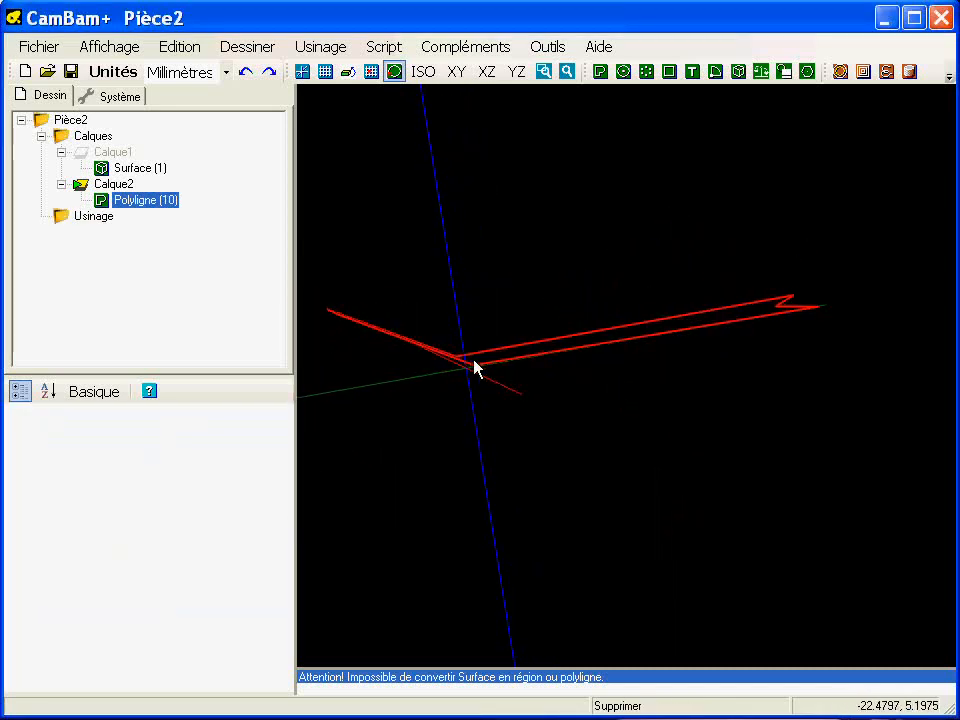
{"action": "left_click", "coordinate": [487, 80]}
{"action": "scroll", "coordinate": [500, 384], "scroll_direction": "up", "scroll_amount": 1}
{"action": "scroll", "coordinate": [537, 384], "scroll_direction": "up", "scroll_amount": 1}
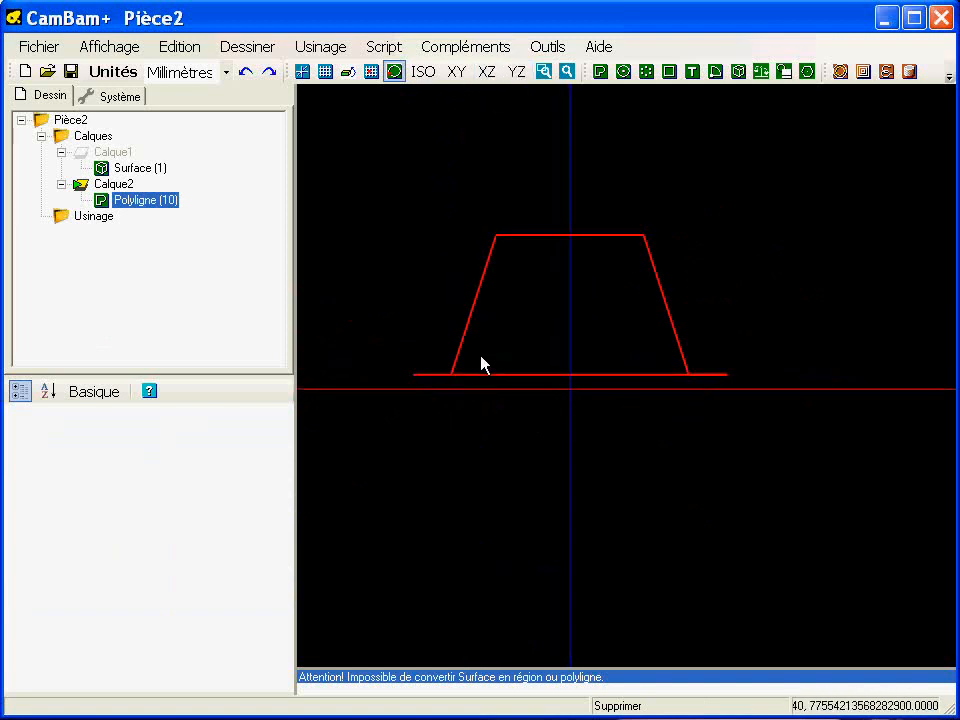
{"action": "mouse_move", "coordinate": [645, 372]}
{"action": "left_mouse_down", "text": "alt"}
{"action": "mouse_move", "coordinate": [574, 394]}
{"action": "mouse_move", "coordinate": [512, 435]}
{"action": "mouse_move", "coordinate": [553, 448]}
{"action": "mouse_move", "coordinate": [546, 401]}
{"action": "mouse_move", "coordinate": [529, 431]}
{"action": "left_mouse_up", "text": "alt"}
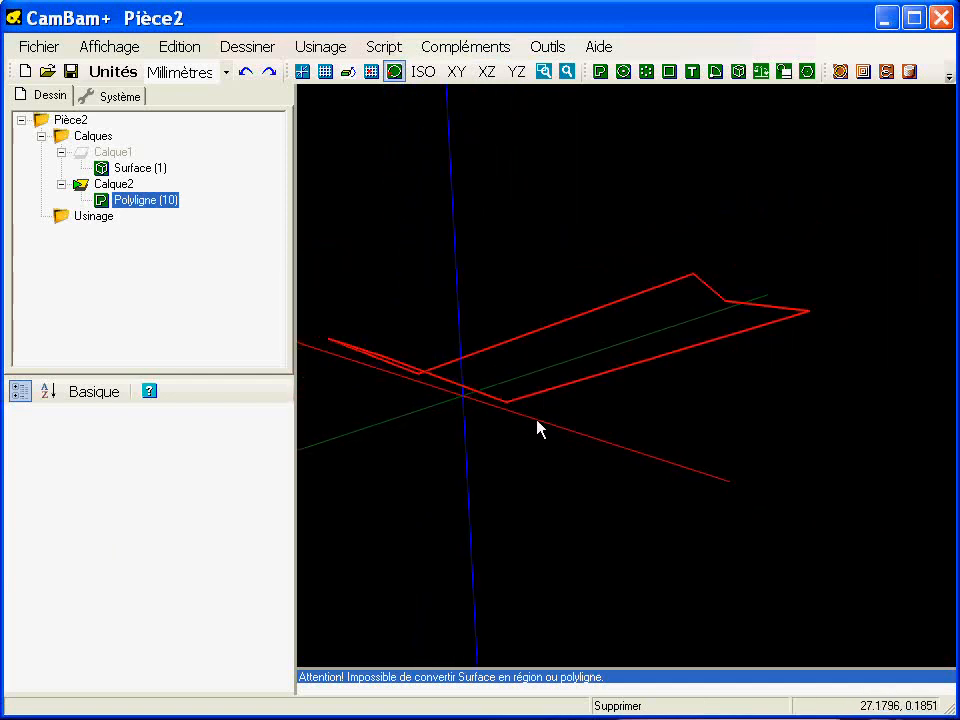
{"action": "right_click", "coordinate": [343, 137]}
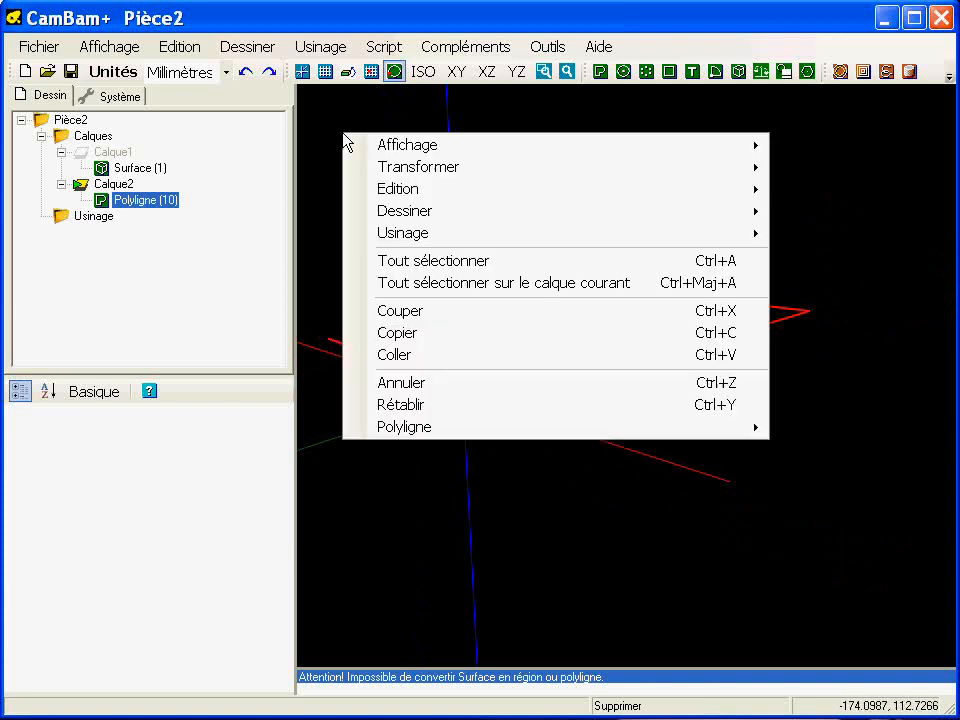
{"action": "mouse_move", "coordinate": [350, 170]}
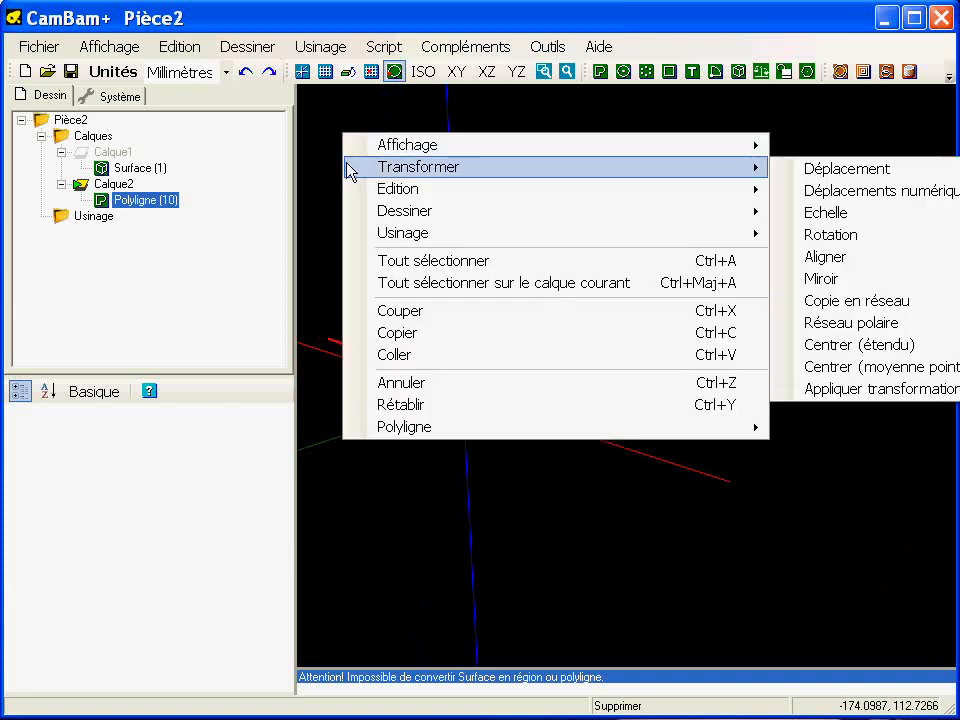
{"action": "left_click", "coordinate": [859, 259]}
{"action": "left_click", "coordinate": [118, 330]}
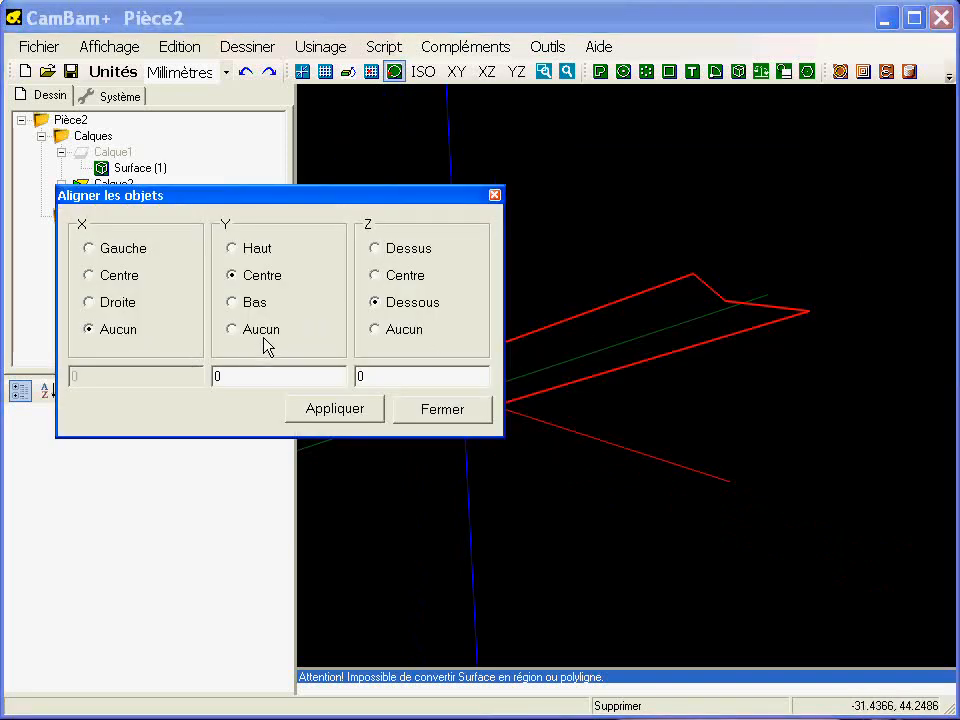
{"action": "left_click", "coordinate": [258, 331]}
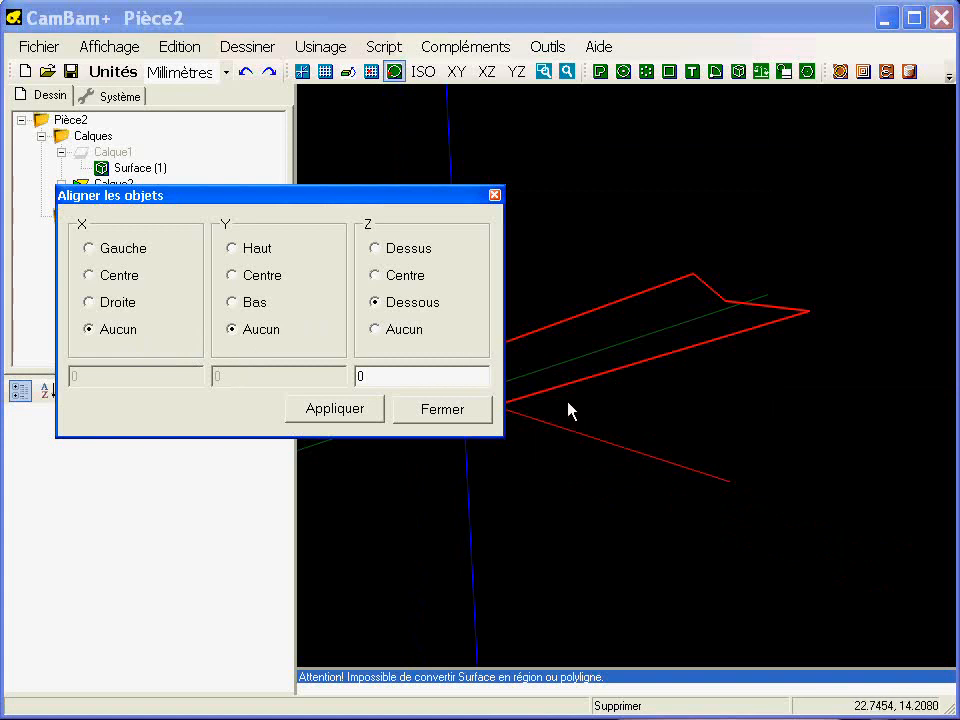
{"action": "left_click", "coordinate": [352, 414]}
{"action": "left_click", "coordinate": [474, 421]}
Explode the closed contour Polyligne (10) on Calque2 into separate lines with Décomposer, and clear the selection.
{"action": "left_click_drag", "start_coordinate": [521, 433], "coordinate": [559, 439], "text": "alt"}
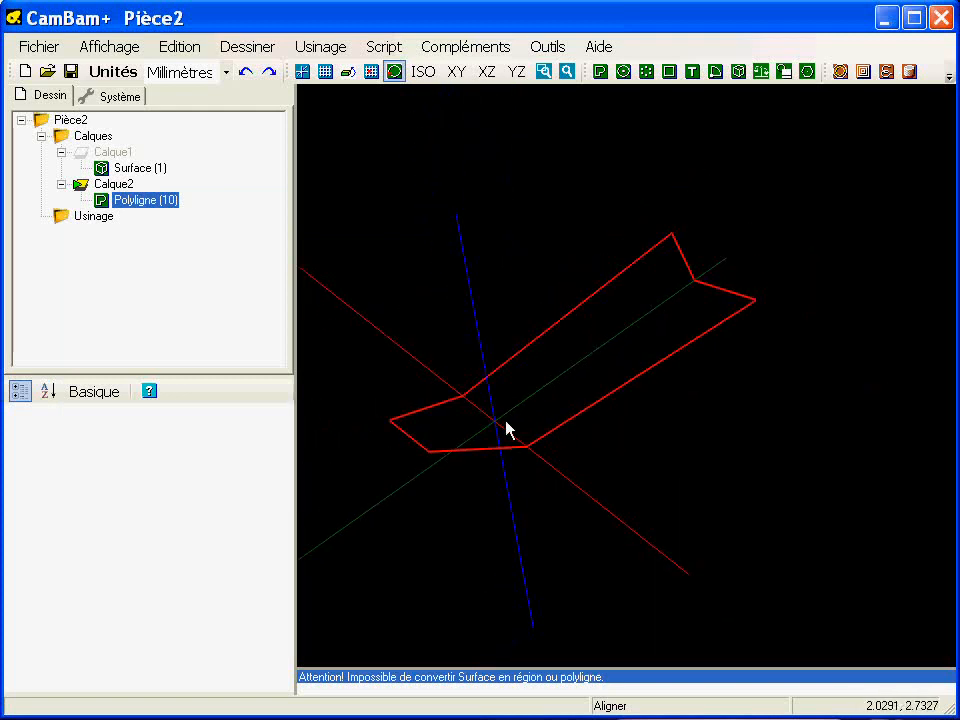
{"action": "right_click", "coordinate": [321, 152]}
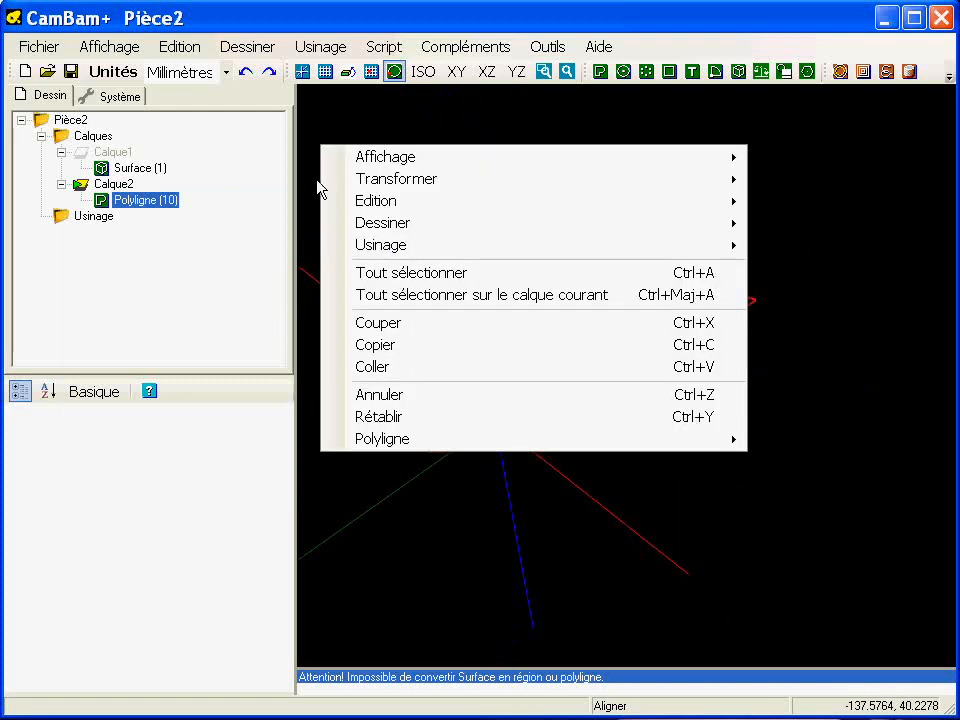
{"action": "mouse_move", "coordinate": [328, 190]}
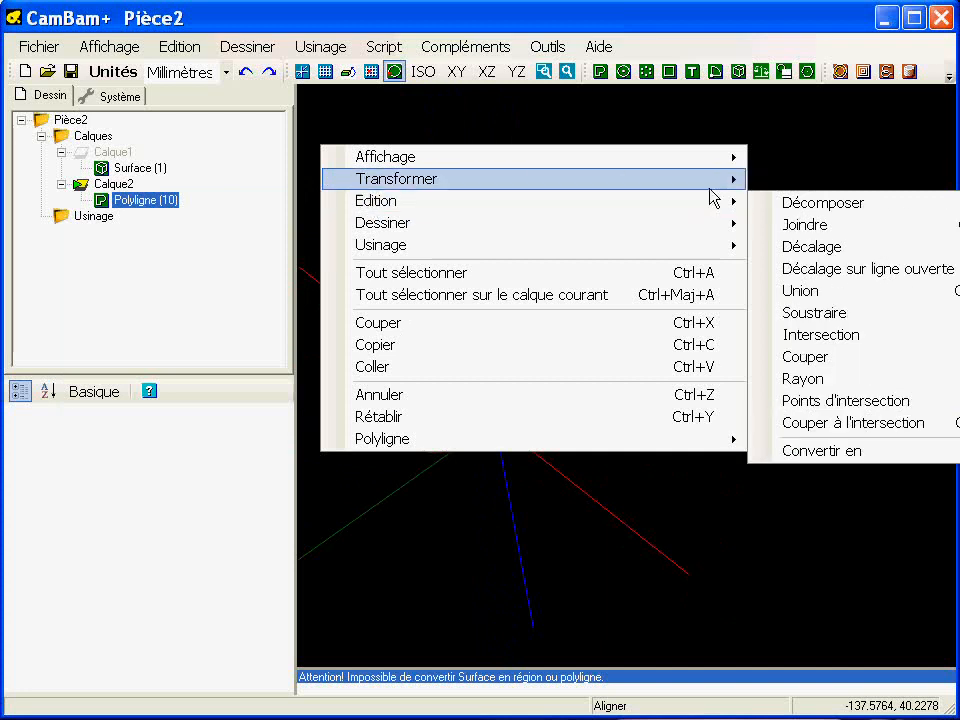
{"action": "mouse_move", "coordinate": [688, 205]}
{"action": "left_click", "coordinate": [800, 205]}
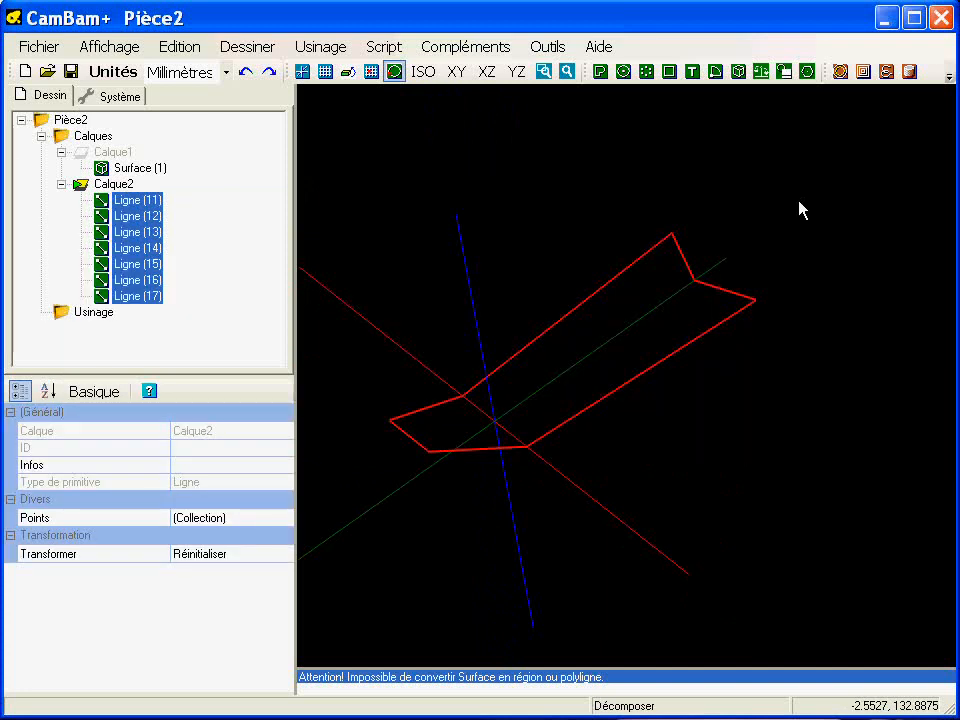
{"action": "left_click", "coordinate": [629, 328]}
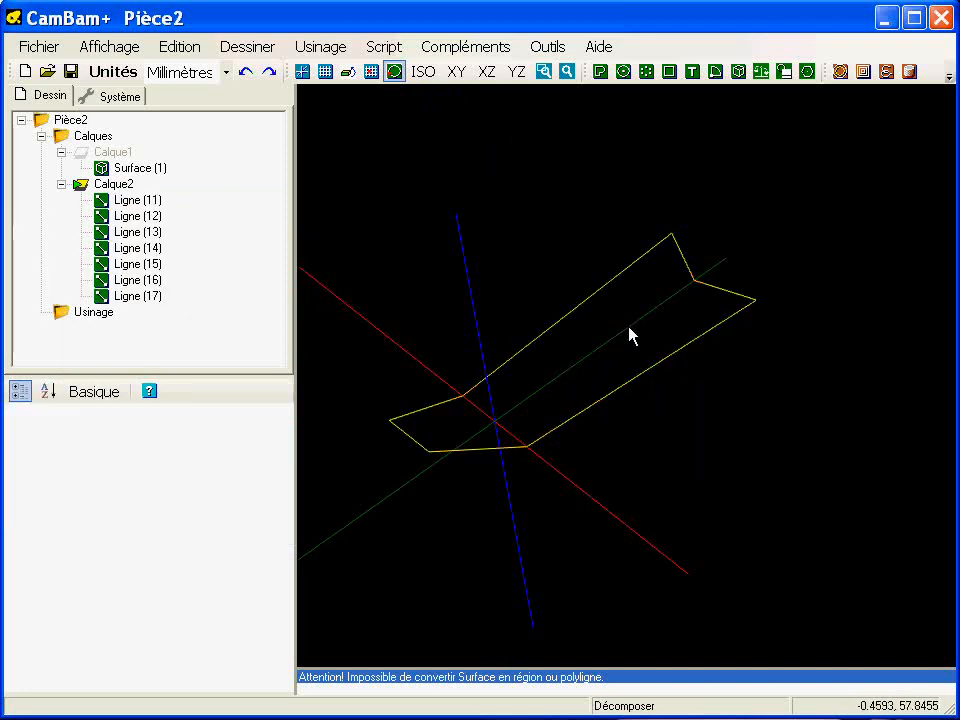
Join the three lines of the short bent end beyond the X axis into one polyline, accepting the proposed joining tolerance.
{"action": "left_click", "coordinate": [444, 405]}
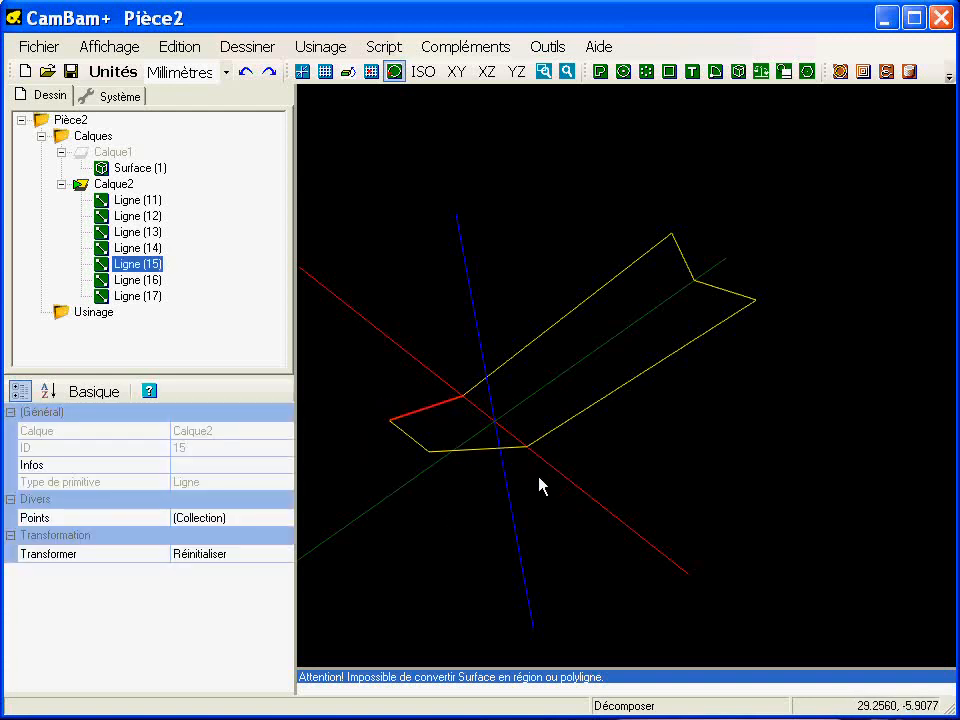
{"action": "left_click", "coordinate": [409, 437], "text": "ctrl"}
{"action": "left_click", "coordinate": [455, 452], "text": "ctrl"}
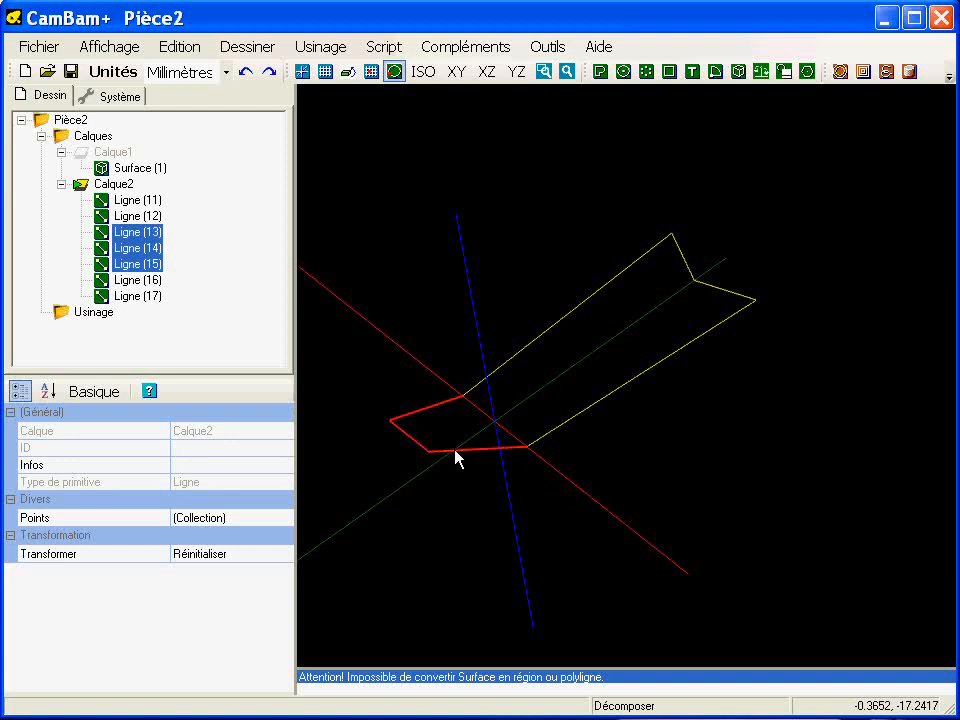
{"action": "right_click", "coordinate": [305, 153]}
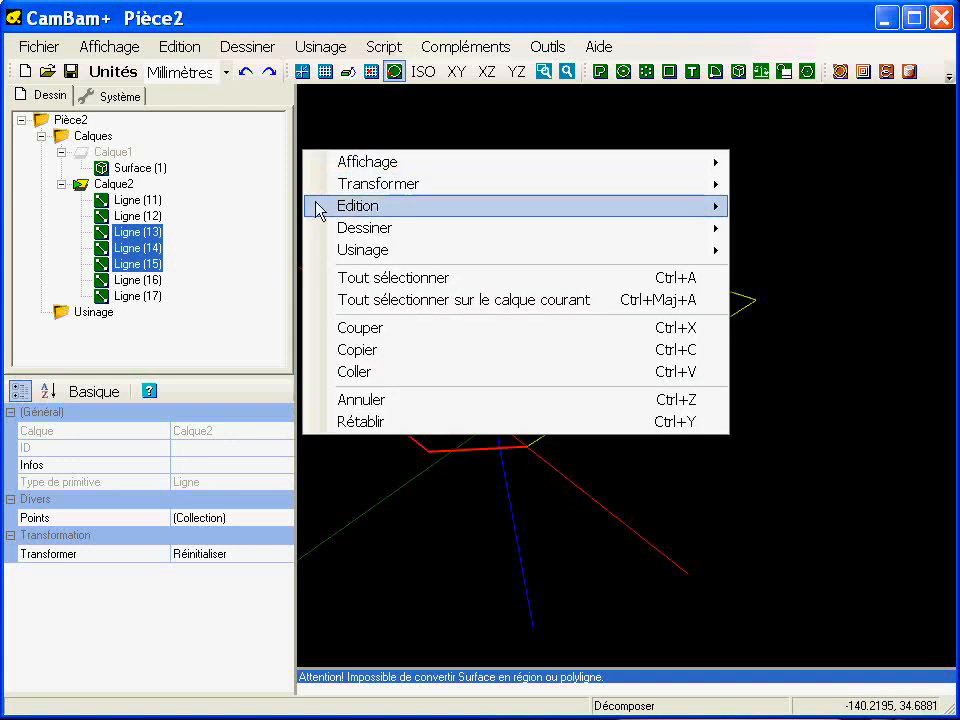
{"action": "mouse_move", "coordinate": [319, 208]}
{"action": "left_click", "coordinate": [770, 242]}
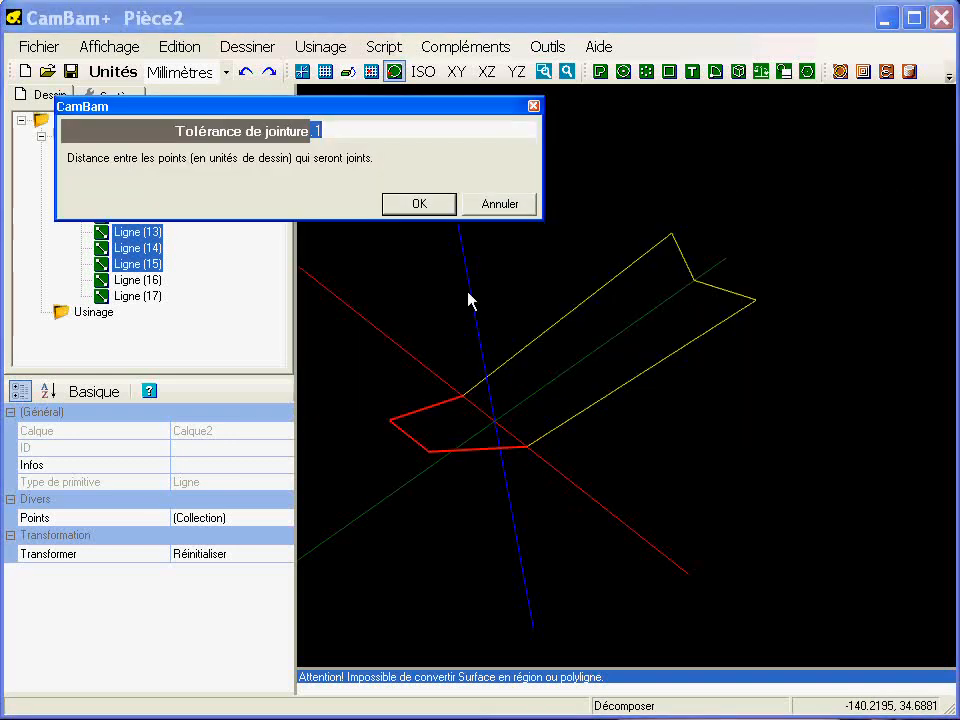
{"action": "left_click", "coordinate": [424, 206]}
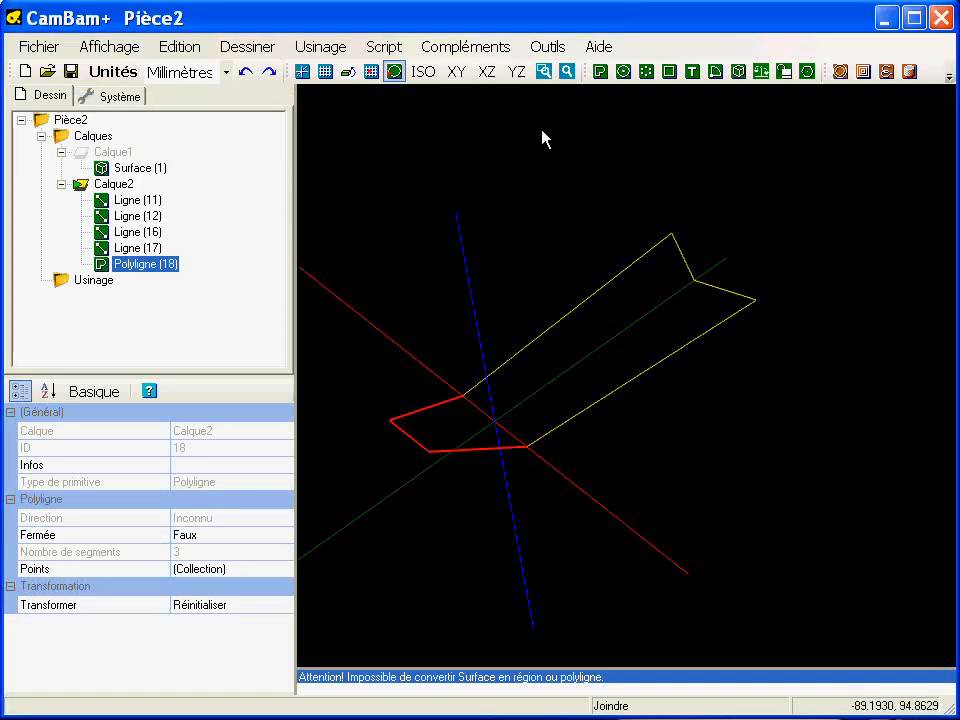
Rotate the bent-end polyline 30° about the X axis around the origin in the YZ view, laying it flat at Z 0.
{"action": "left_click", "coordinate": [516, 74]}
{"action": "scroll", "coordinate": [611, 380], "scroll_direction": "up", "scroll_amount": 5}
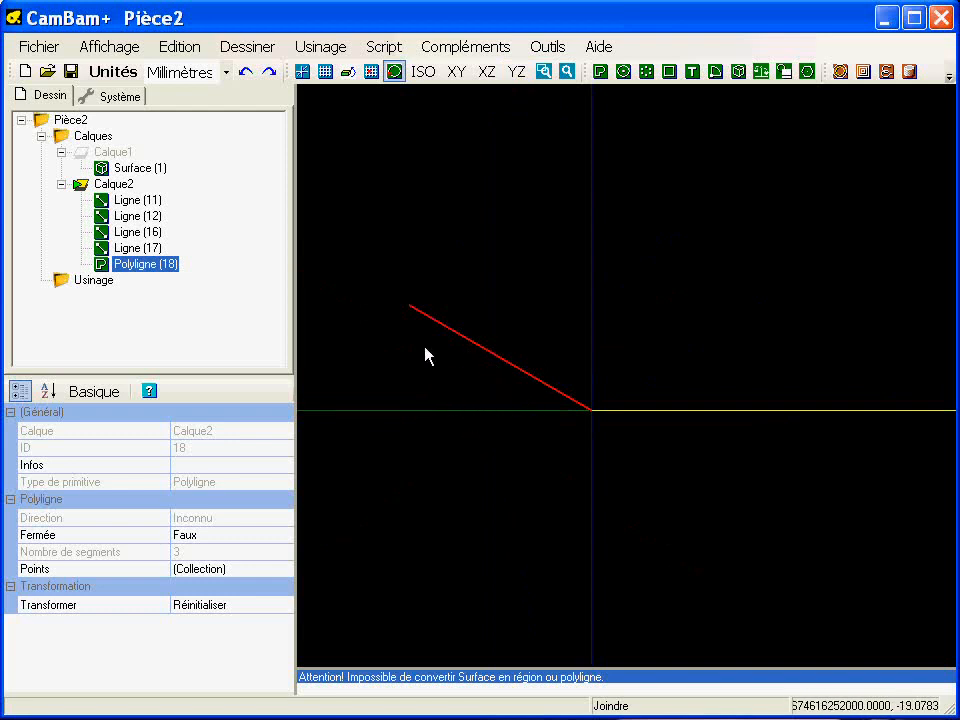
{"action": "key", "text": "m"}
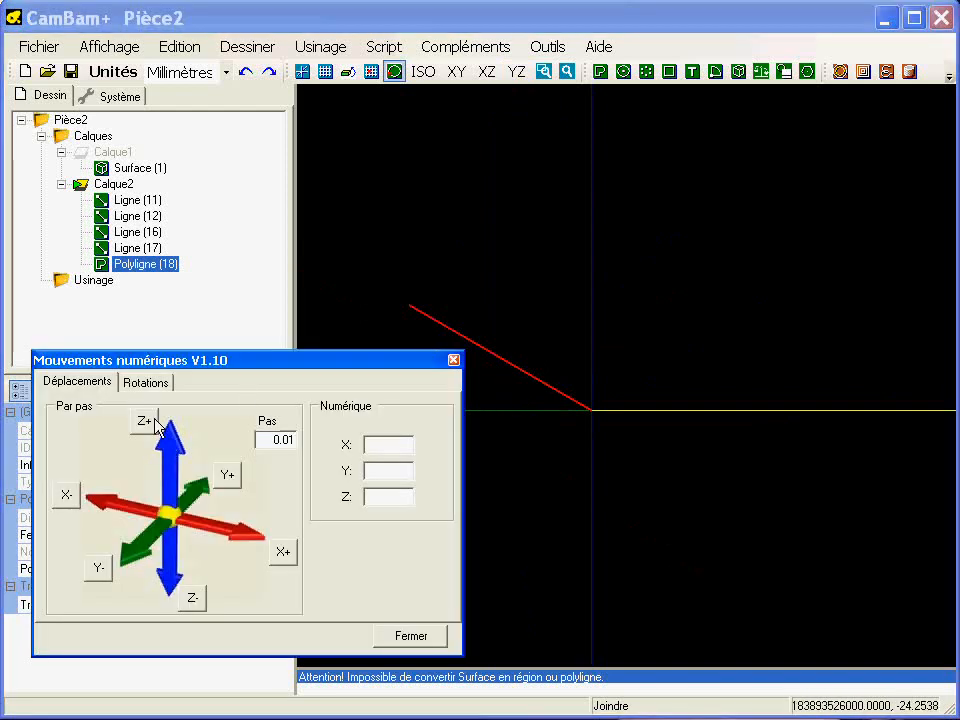
{"action": "left_click", "coordinate": [150, 384]}
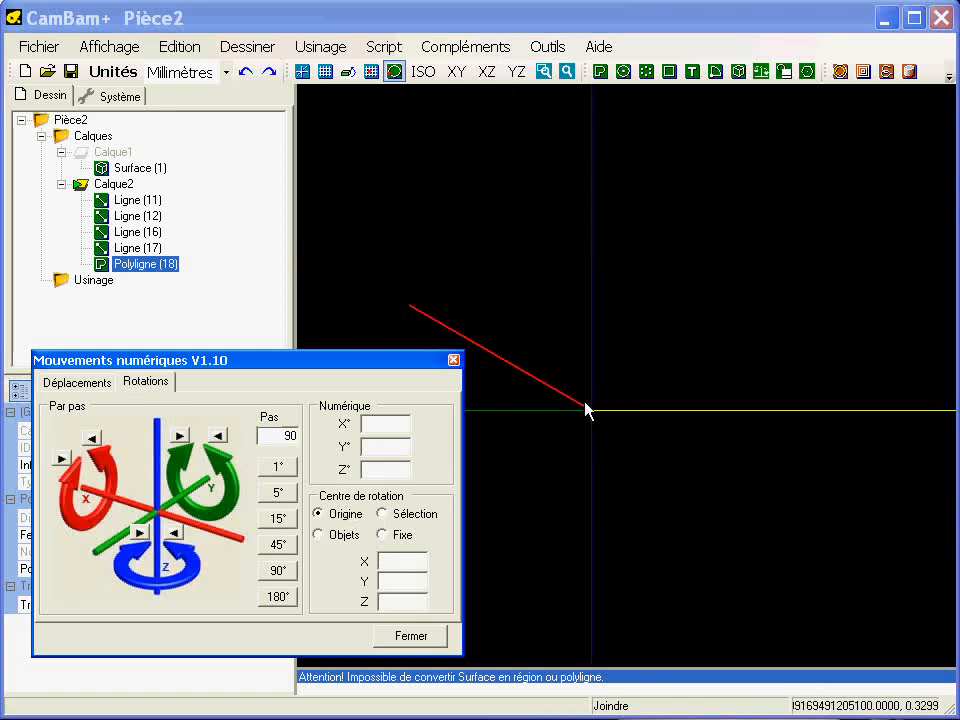
{"action": "double_click", "coordinate": [289, 437]}
{"action": "type", "text": "30"}
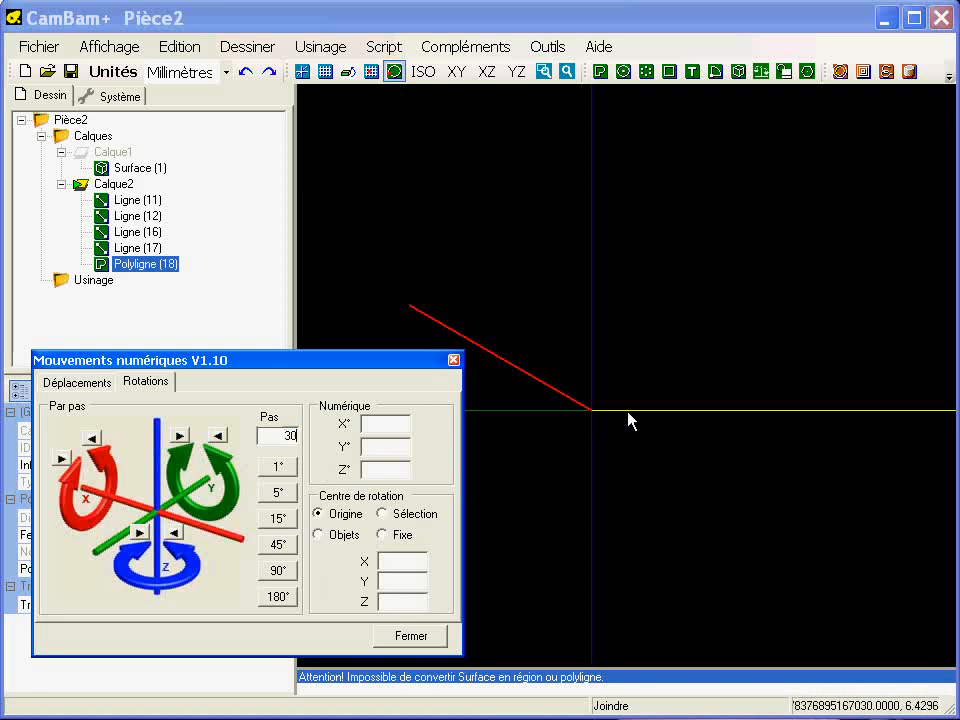
{"action": "left_click", "coordinate": [92, 439]}
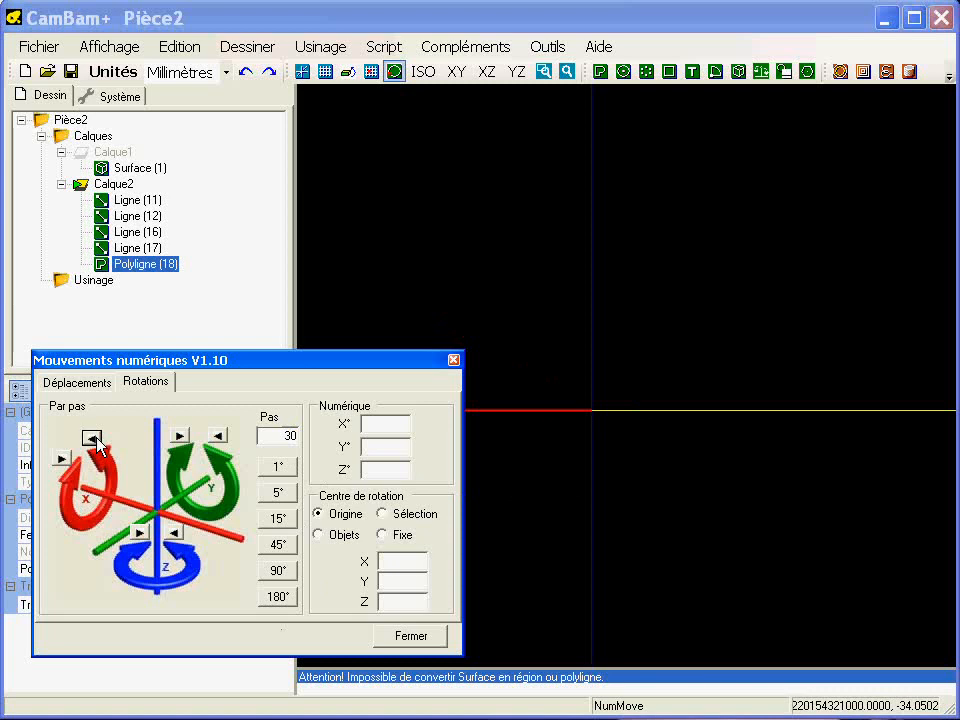
{"action": "left_click", "coordinate": [404, 640]}
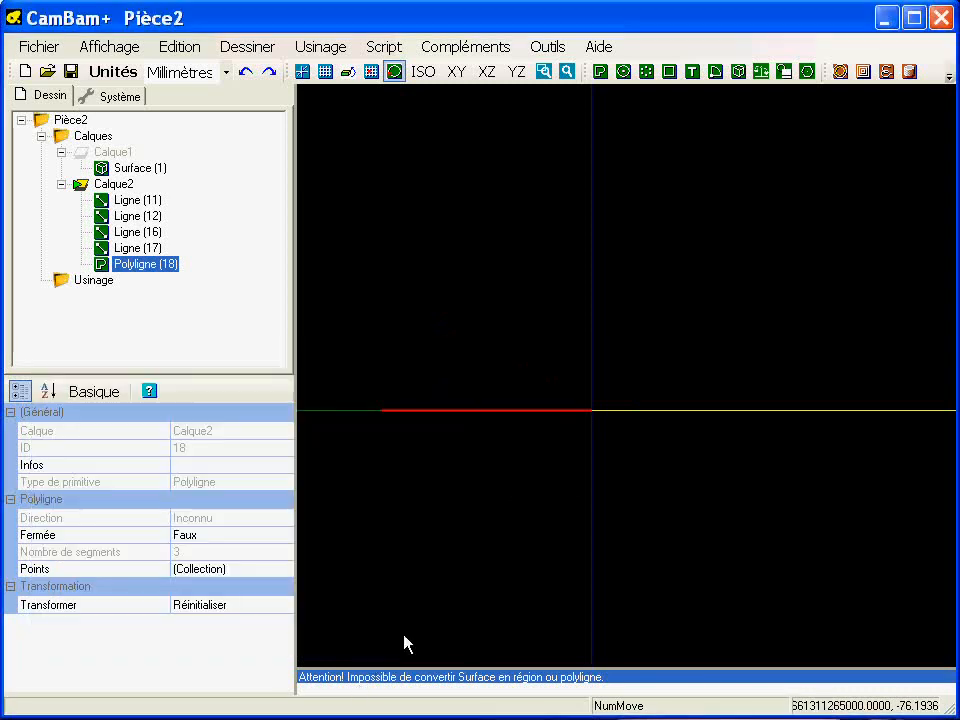
Join the four remaining lines of the long part of the contour into one polyline with the proposed tolerance.
{"action": "double_click", "coordinate": [527, 439], "text": "alt"}
{"action": "left_click_drag", "start_coordinate": [495, 95], "coordinate": [789, 514]}
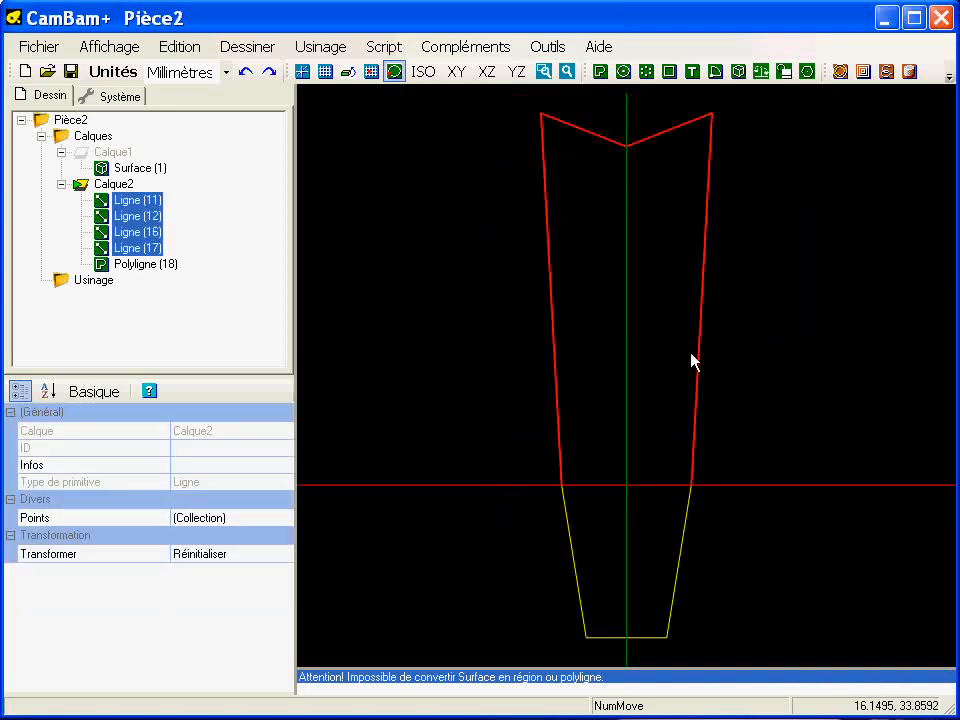
{"action": "right_click", "coordinate": [311, 125]}
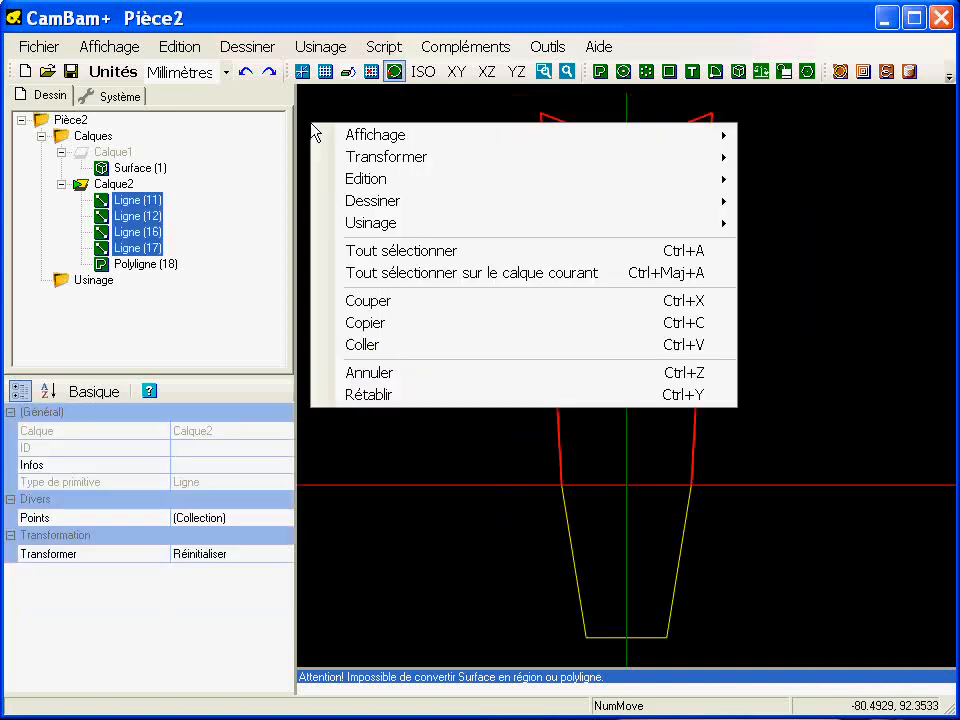
{"action": "mouse_move", "coordinate": [318, 174]}
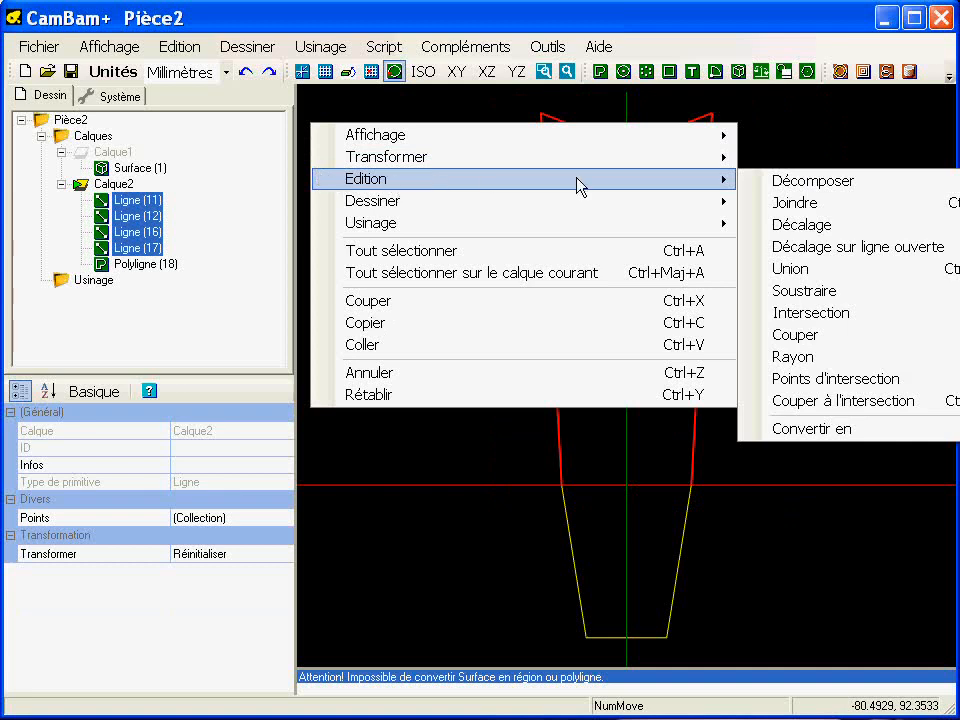
{"action": "left_click", "coordinate": [801, 206]}
{"action": "left_click", "coordinate": [432, 206]}
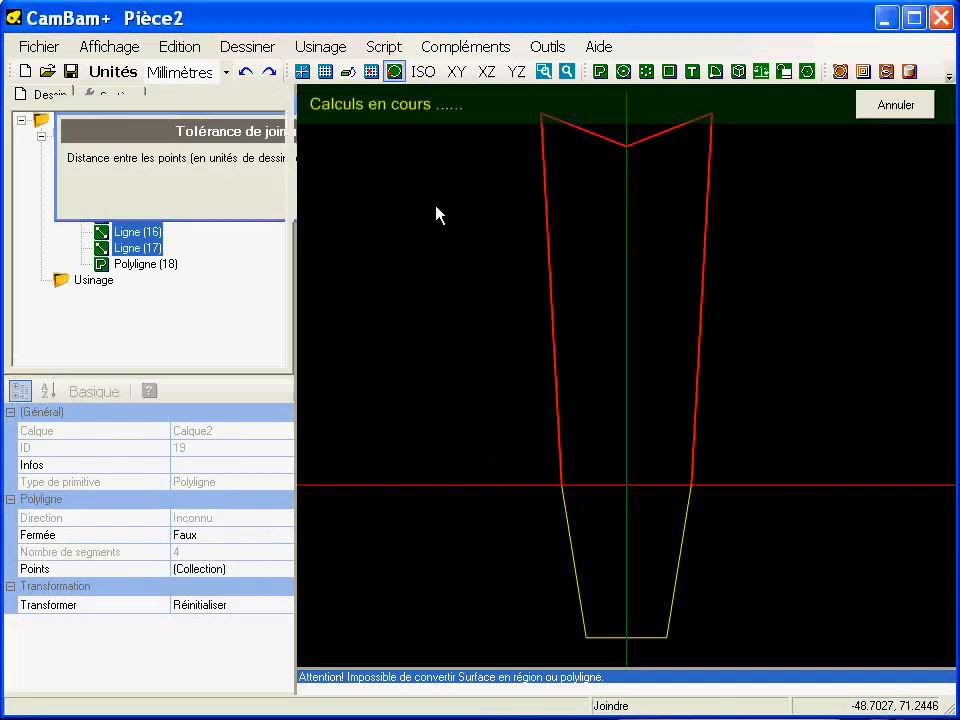
Try offsetting both open contour polylines by 3 with Décalage, and undo that offset.
{"action": "left_click", "coordinate": [566, 514], "text": "ctrl"}
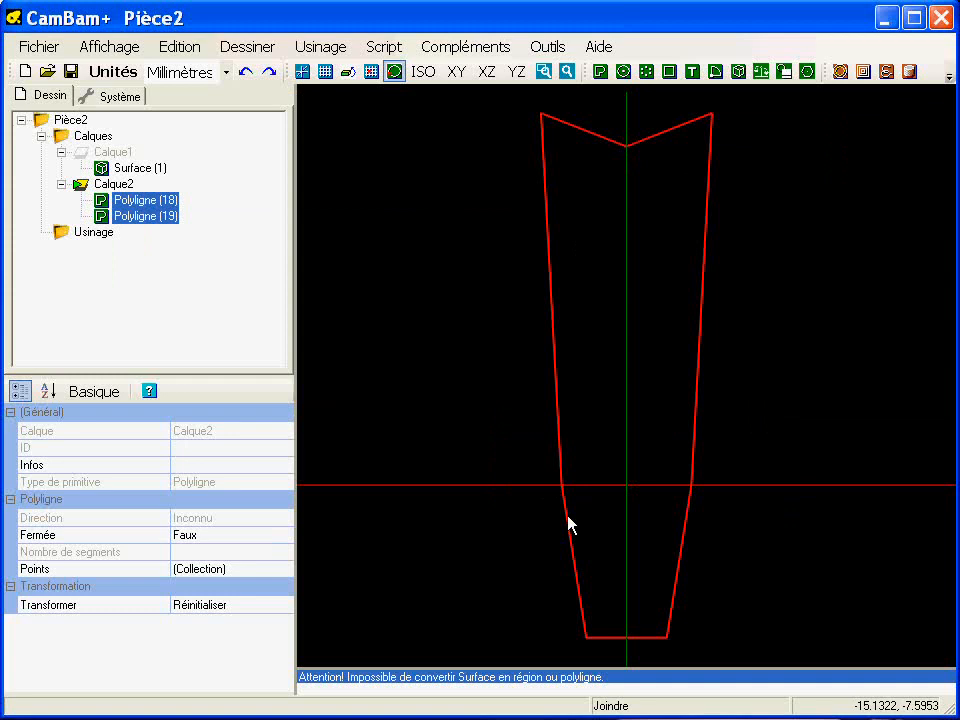
{"action": "left_click", "coordinate": [180, 46]}
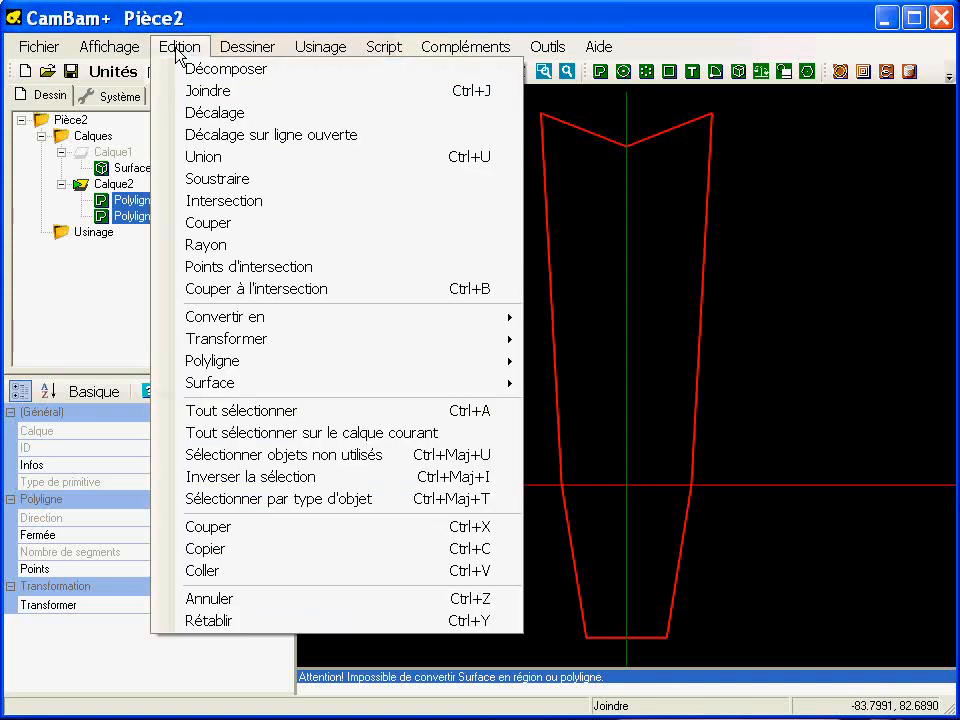
{"action": "left_click", "coordinate": [190, 112]}
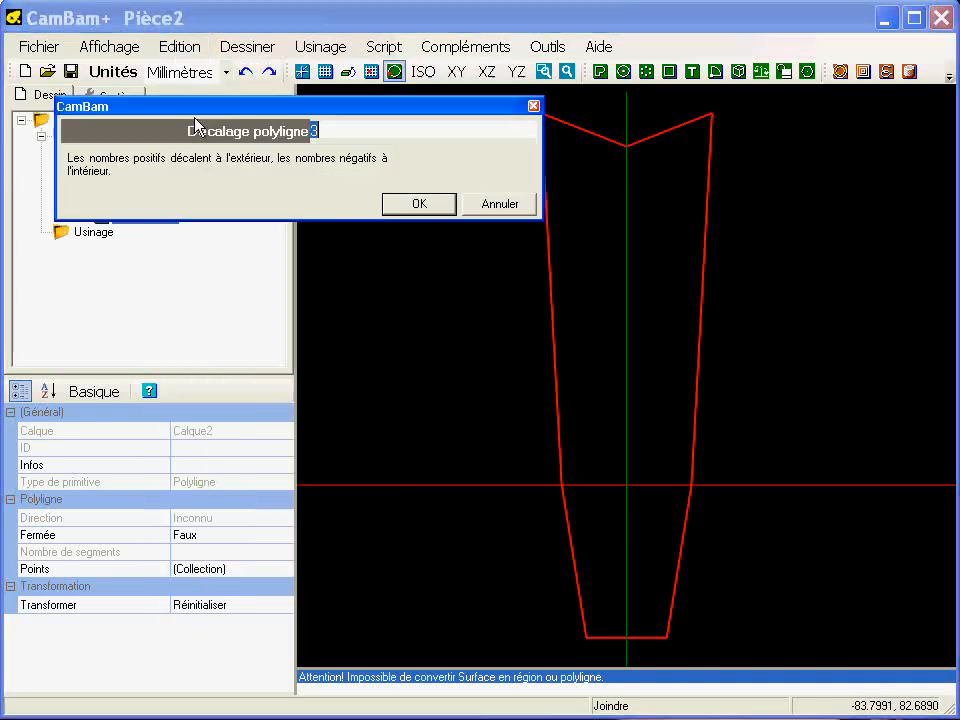
{"action": "left_click", "coordinate": [424, 203]}
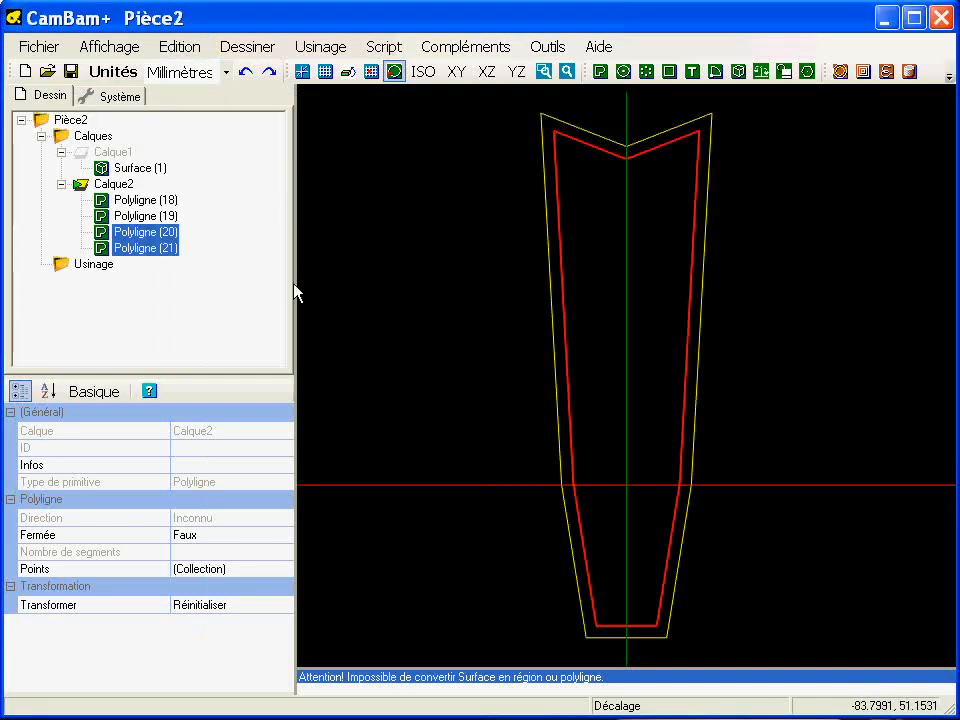
{"action": "left_click", "coordinate": [245, 72]}
Offset both open contour polylines outward with a Décalage value of -3.
{"action": "left_click_drag", "start_coordinate": [498, 96], "coordinate": [780, 649]}
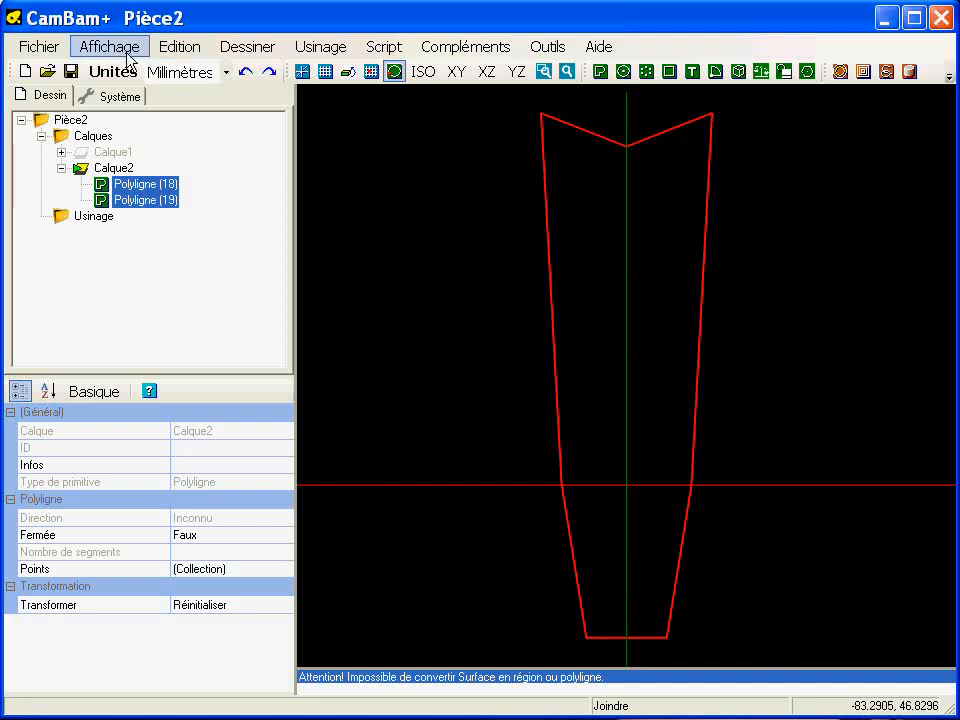
{"action": "left_click", "coordinate": [172, 48]}
{"action": "left_click", "coordinate": [170, 112]}
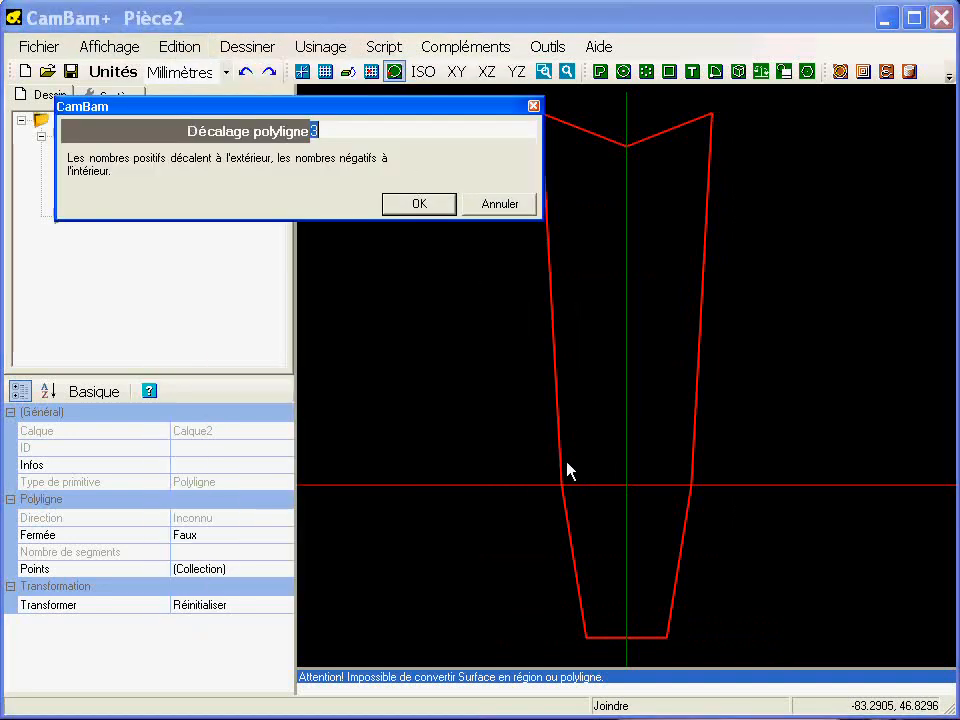
{"action": "type", "text": "-3"}
{"action": "left_click", "coordinate": [420, 206]}
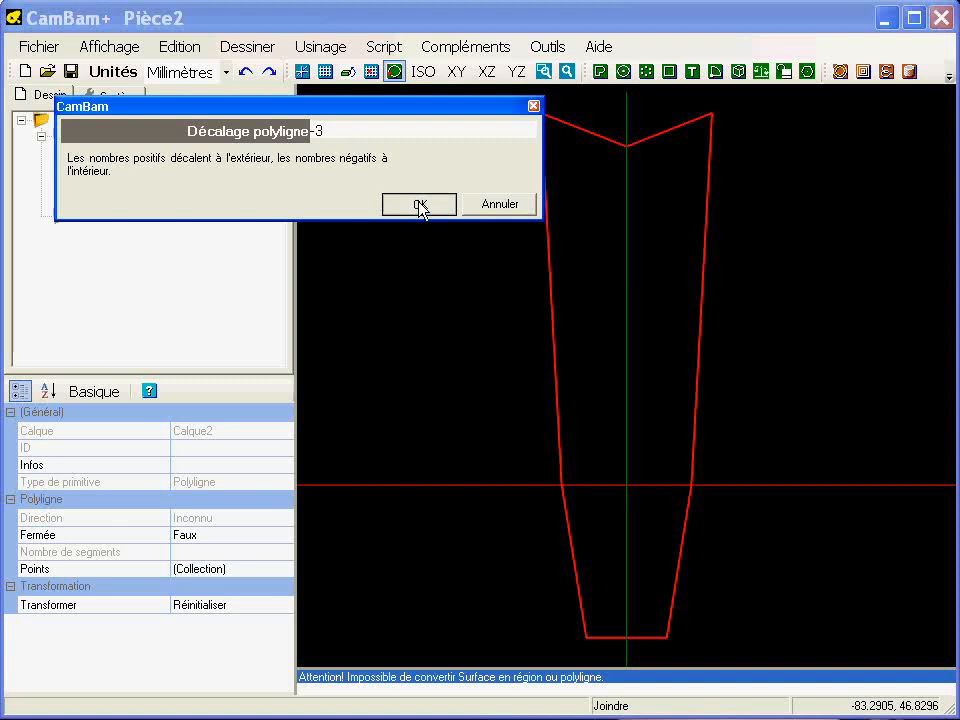
{"action": "left_click", "coordinate": [424, 292]}
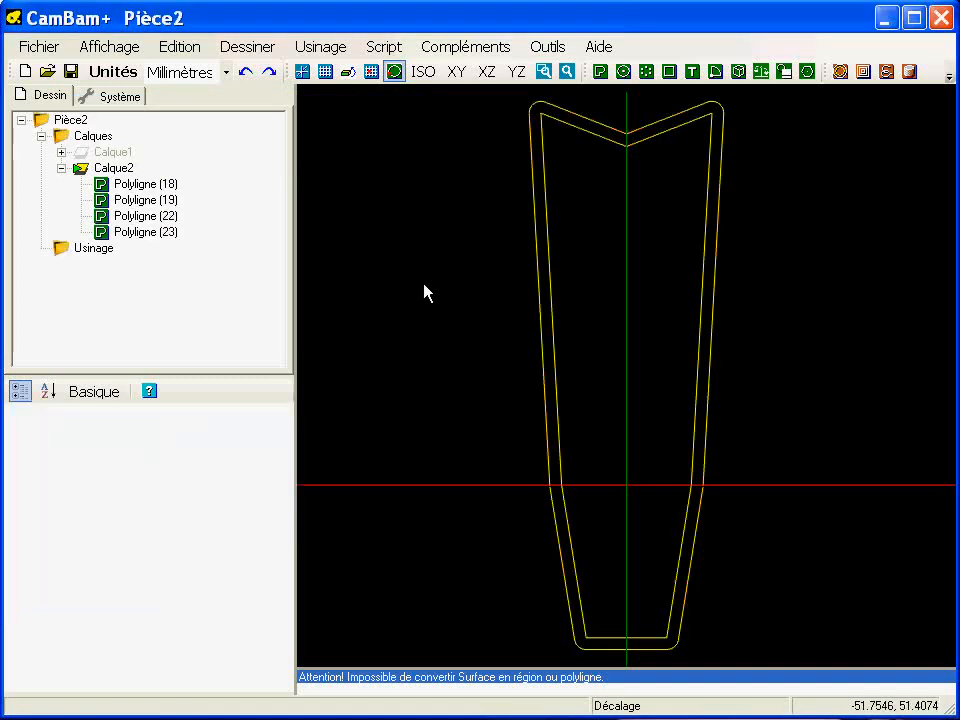
Delete the two original inner polylines, 18 and 19, keeping only the offset contours on Calque2.
{"action": "left_click", "coordinate": [556, 510]}
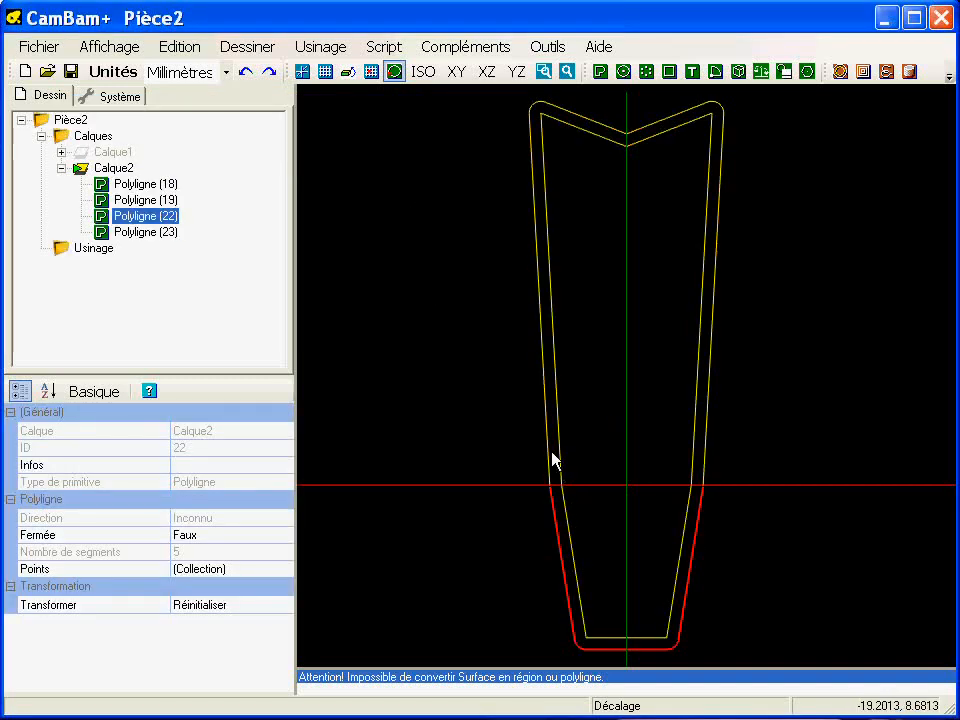
{"action": "left_click", "coordinate": [550, 455]}
{"action": "left_click", "coordinate": [555, 513]}
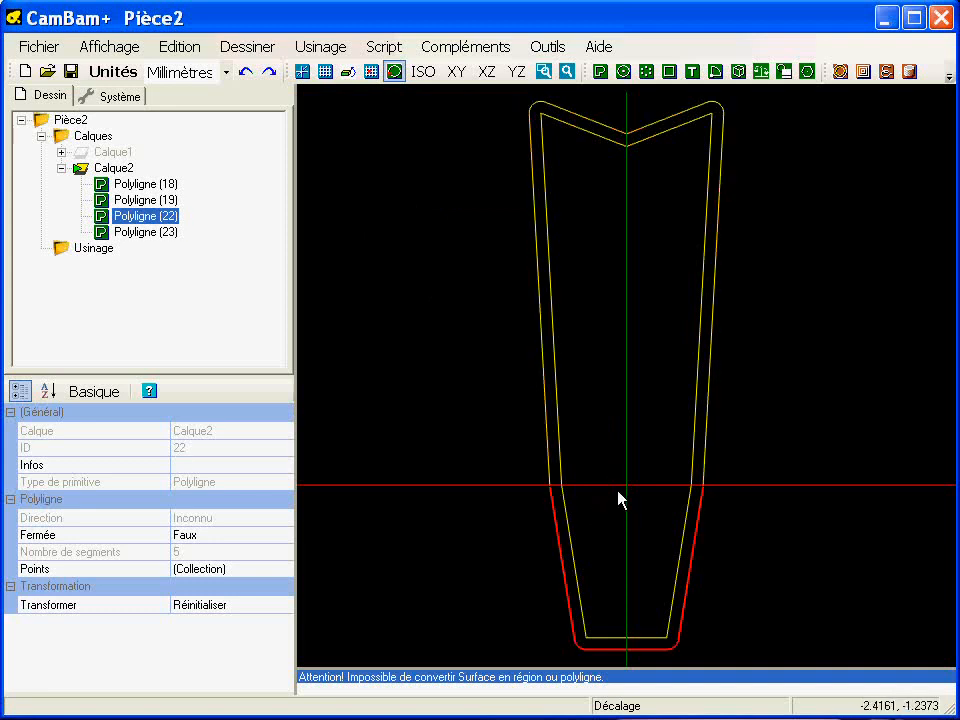
{"action": "left_click", "coordinate": [564, 497]}
{"action": "left_click", "coordinate": [561, 476], "text": "ctrl"}
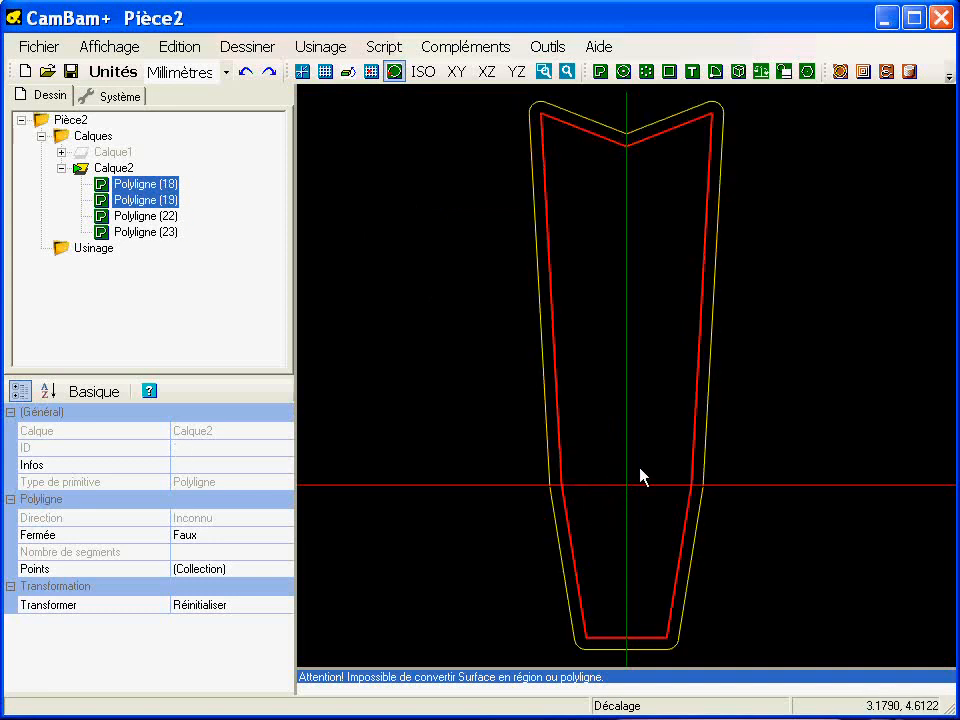
{"action": "key", "text": "Delete"}
{"action": "key", "text": "Return"}
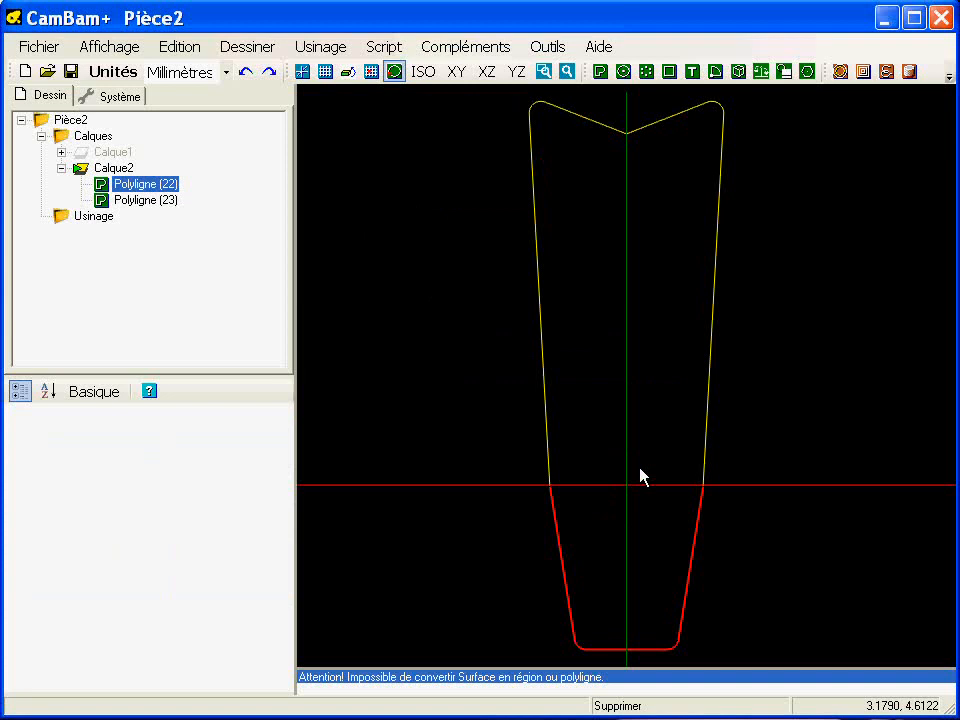
Rotate the short end's offset polyline 30° about the X axis around the origin, tilting its free end upward.
{"action": "left_click_drag", "start_coordinate": [572, 557], "coordinate": [572, 428], "text": "alt"}
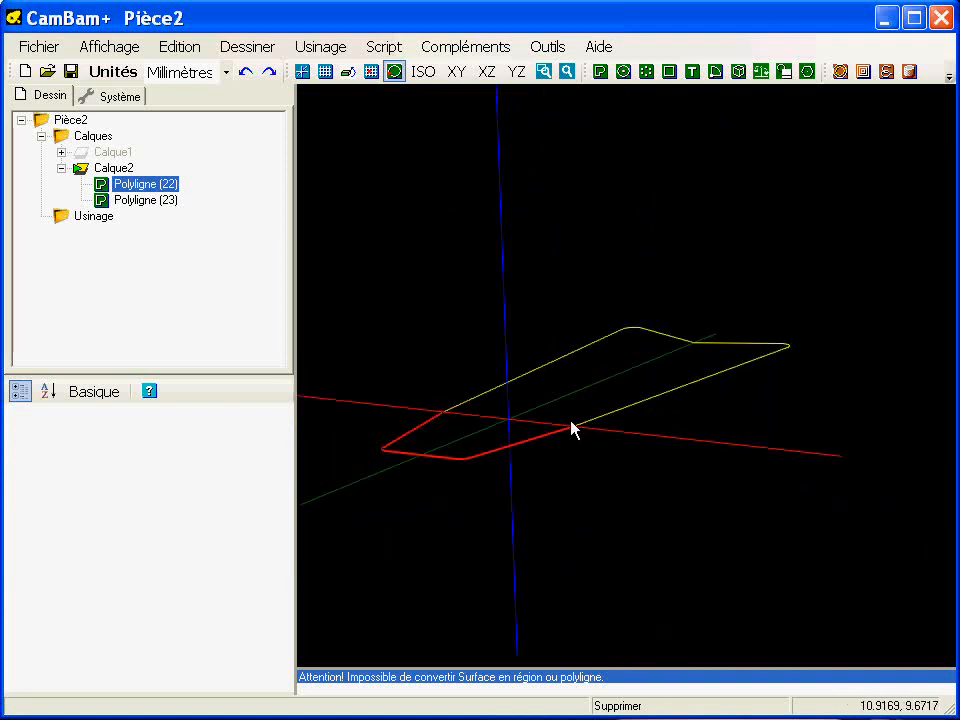
{"action": "left_click", "coordinate": [516, 72]}
{"action": "middle_click_drag", "start_coordinate": [479, 340], "coordinate": [577, 325]}
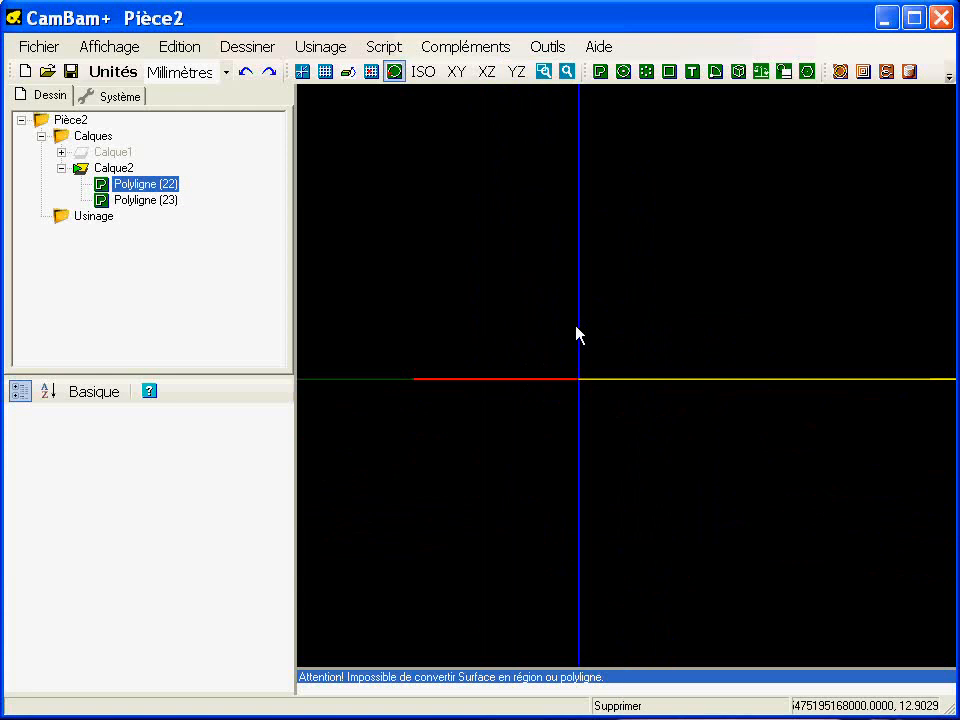
{"action": "key", "text": "ctrl+shift+m"}
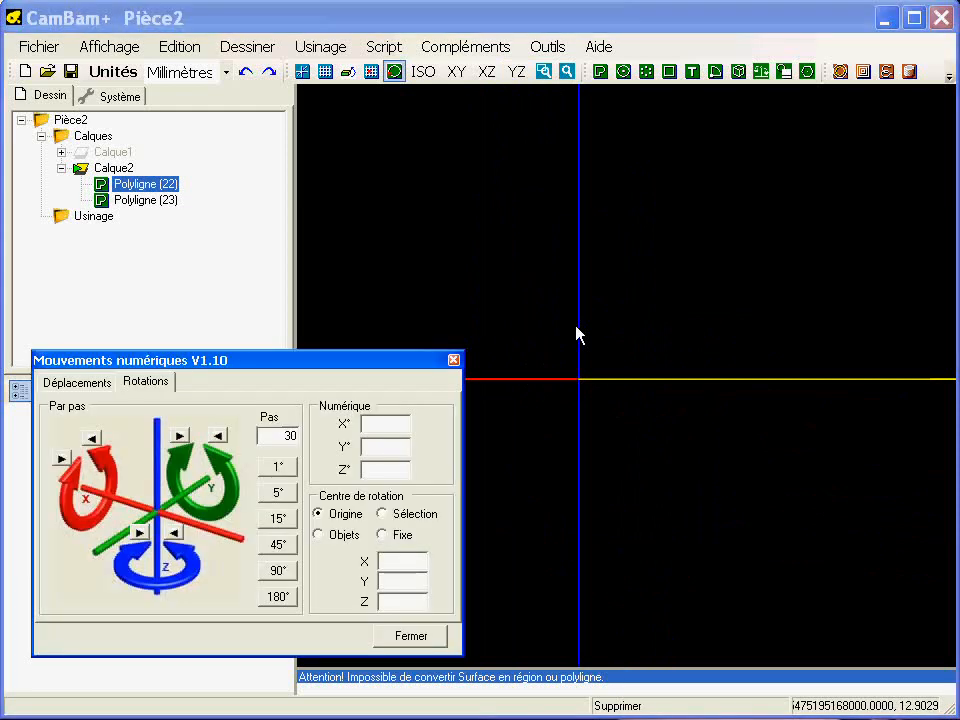
{"action": "left_click", "coordinate": [63, 462]}
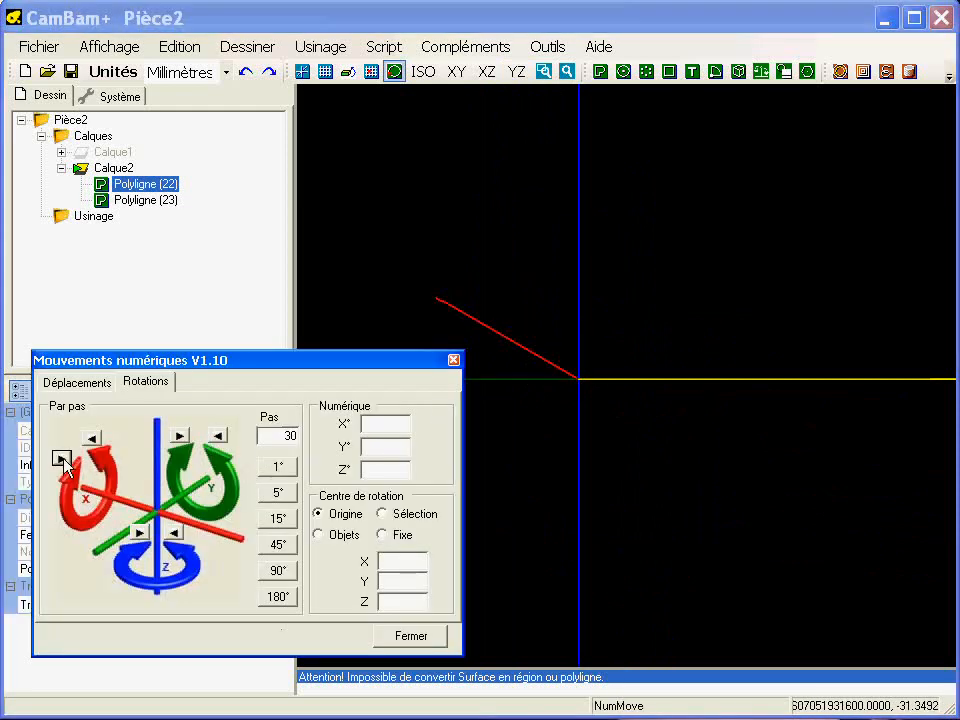
{"action": "left_click", "coordinate": [428, 638]}
Try to join the rotated short-end polyline and the long-part polyline using the proposed joining tolerance.
{"action": "middle_click_drag", "start_coordinate": [493, 454], "coordinate": [568, 396], "text": "alt"}
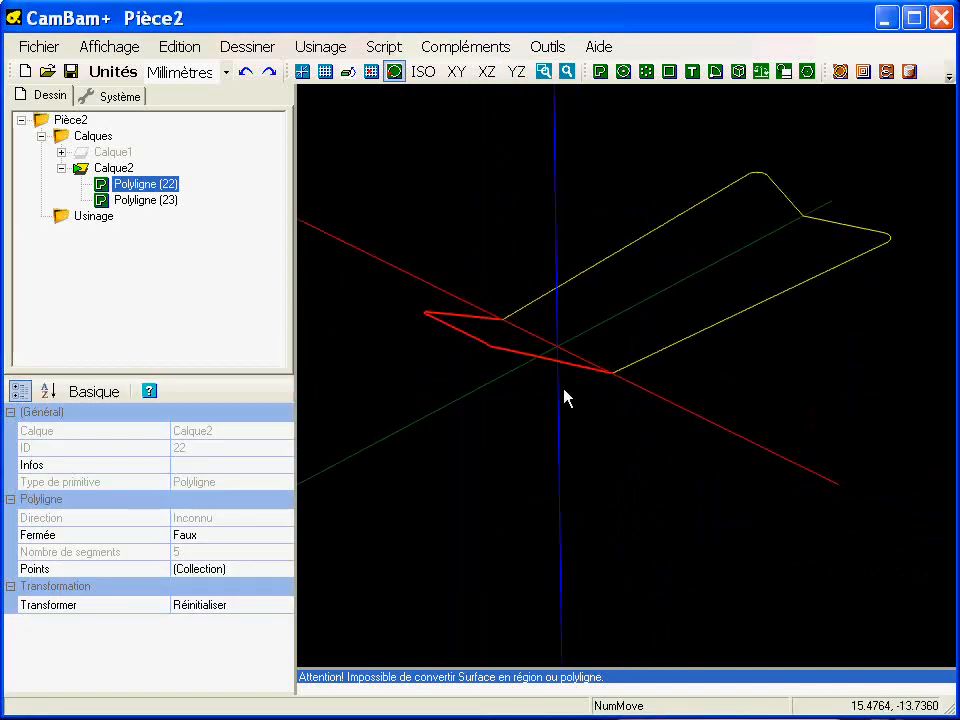
{"action": "left_click", "coordinate": [547, 296], "text": "ctrl"}
{"action": "right_click", "coordinate": [345, 160]}
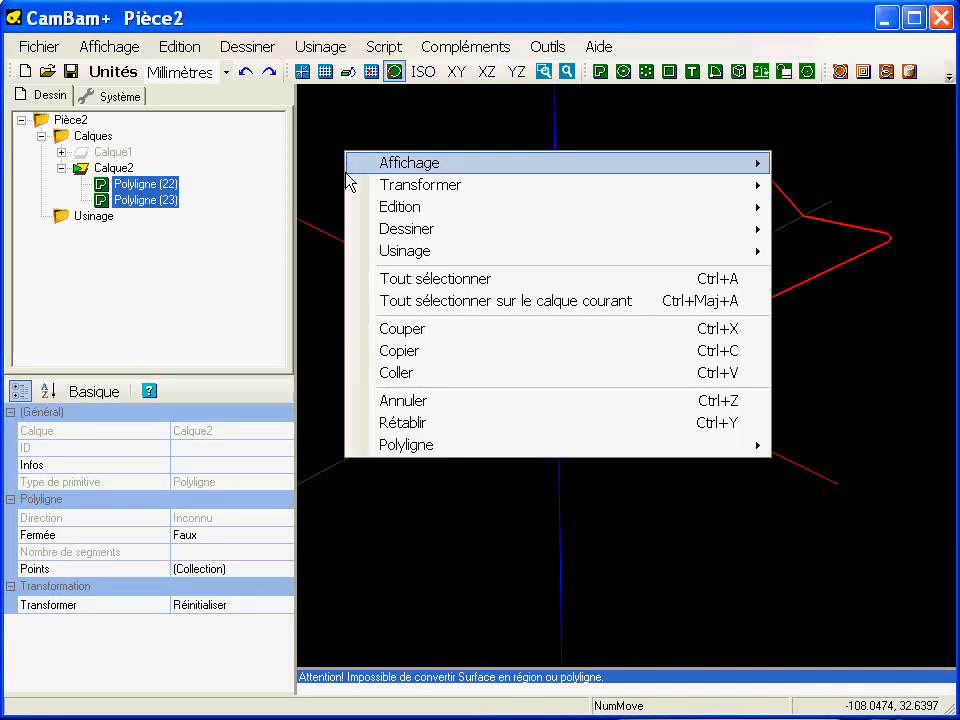
{"action": "mouse_move", "coordinate": [566, 210]}
{"action": "left_click", "coordinate": [858, 232]}
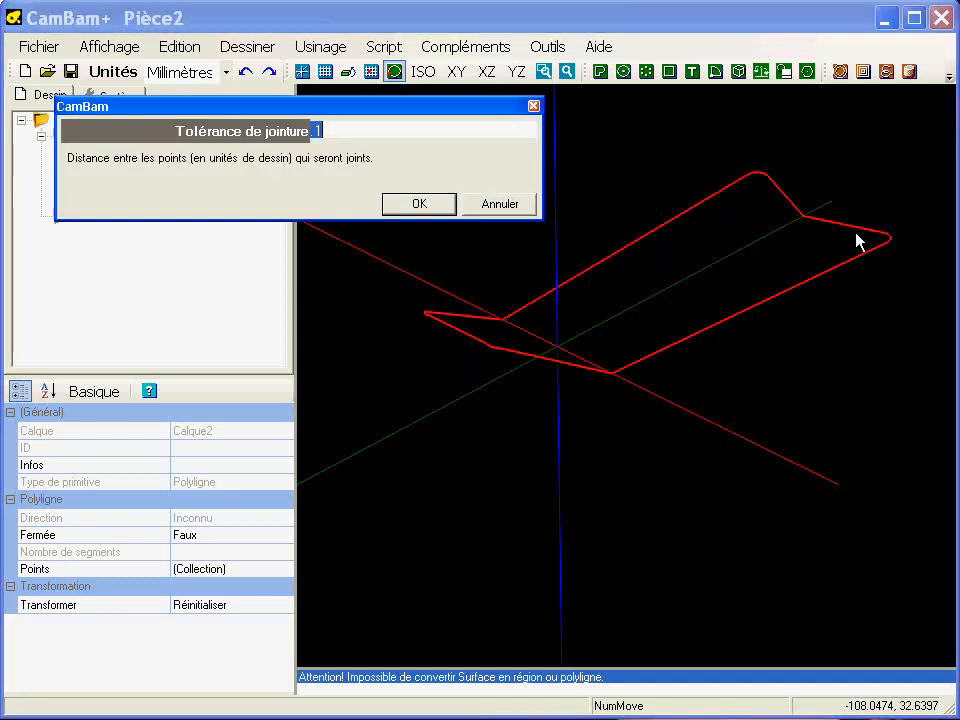
{"action": "left_click", "coordinate": [418, 203]}
Make Calque1 visible again and examine the offset contour around the bent solid from several angles.
{"action": "left_click_drag", "start_coordinate": [593, 375], "coordinate": [495, 375], "text": "alt"}
{"action": "left_click", "coordinate": [113, 153]}
{"action": "key", "text": "space"}
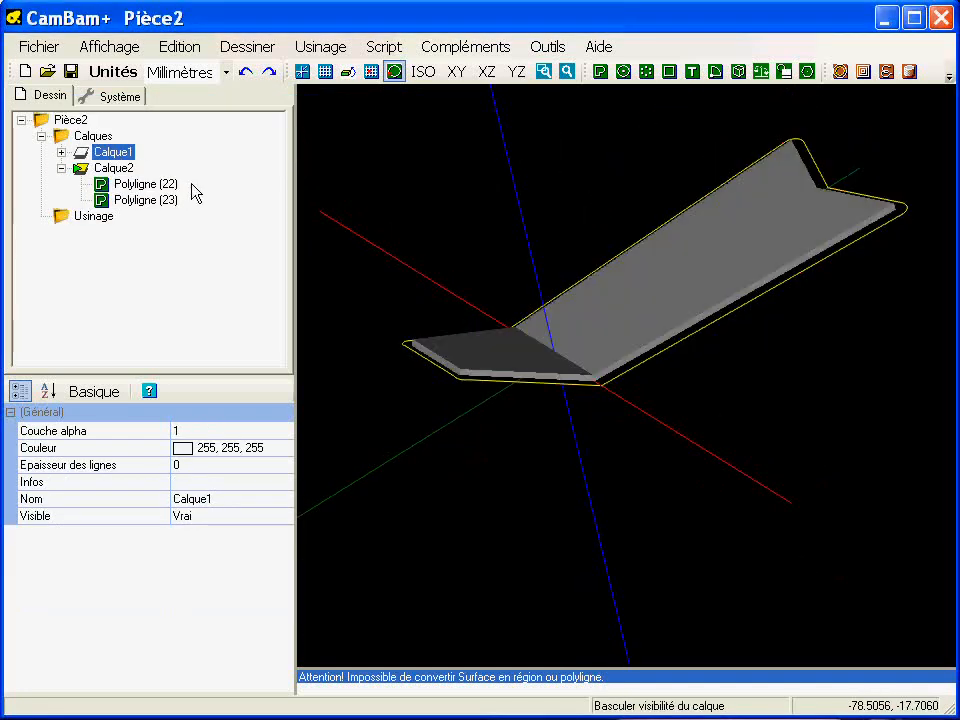
{"action": "left_click_drag", "start_coordinate": [606, 392], "coordinate": [449, 371], "text": "alt"}
{"action": "middle_click_drag", "start_coordinate": [488, 352], "coordinate": [566, 390]}
{"action": "scroll", "coordinate": [566, 390], "scroll_direction": "up", "scroll_amount": 9}
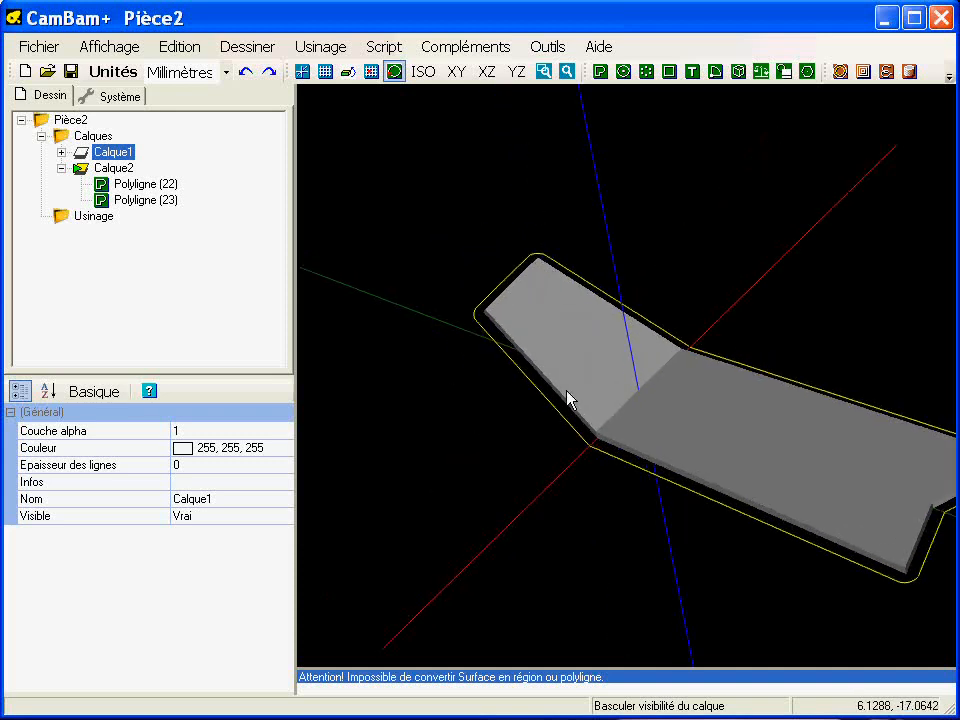
{"action": "left_click_drag", "start_coordinate": [476, 406], "coordinate": [697, 467], "text": "alt"}
{"action": "middle_click_drag", "start_coordinate": [697, 467], "coordinate": [600, 398]}
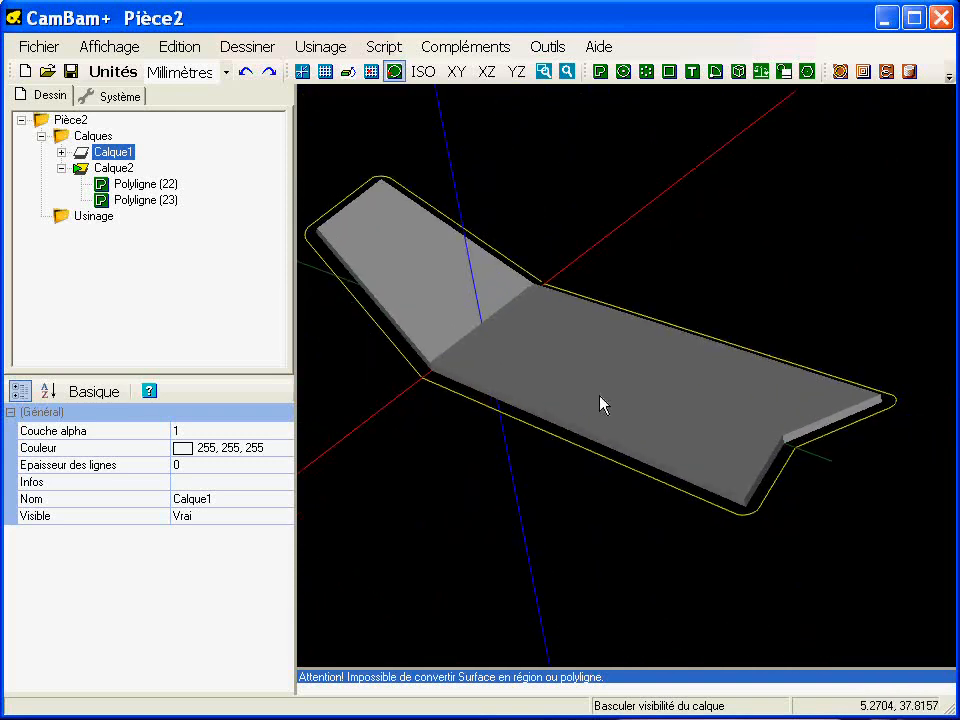